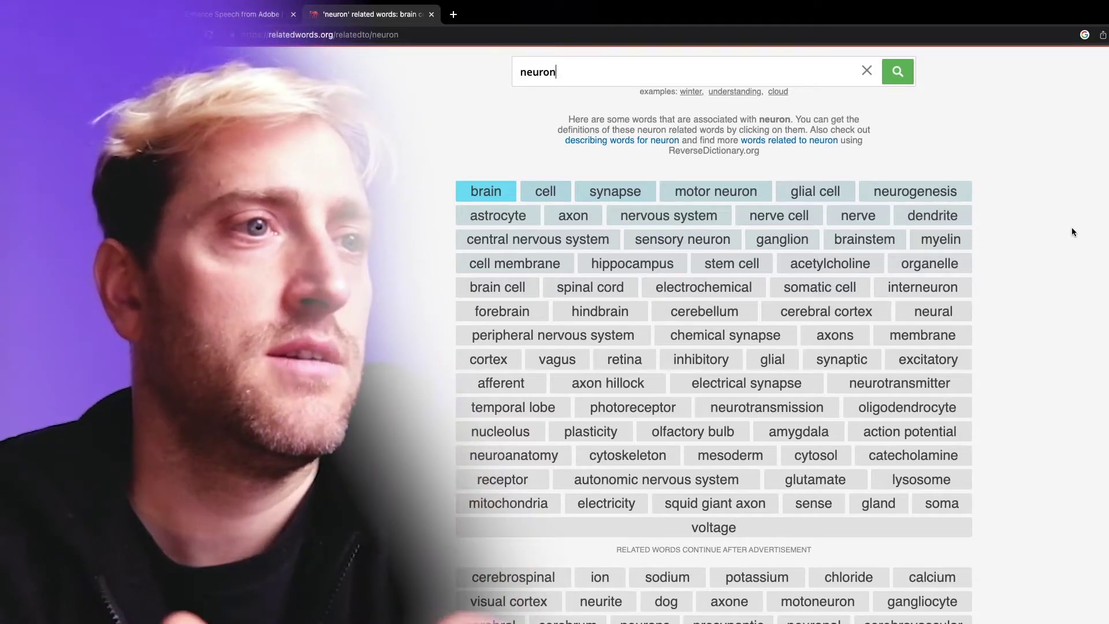
Look through the list of words related to "neuron" on relatedwords.org for vocal ideas.
scroll(1034, 511, down, 3)
scroll(774, 500, down, 1)
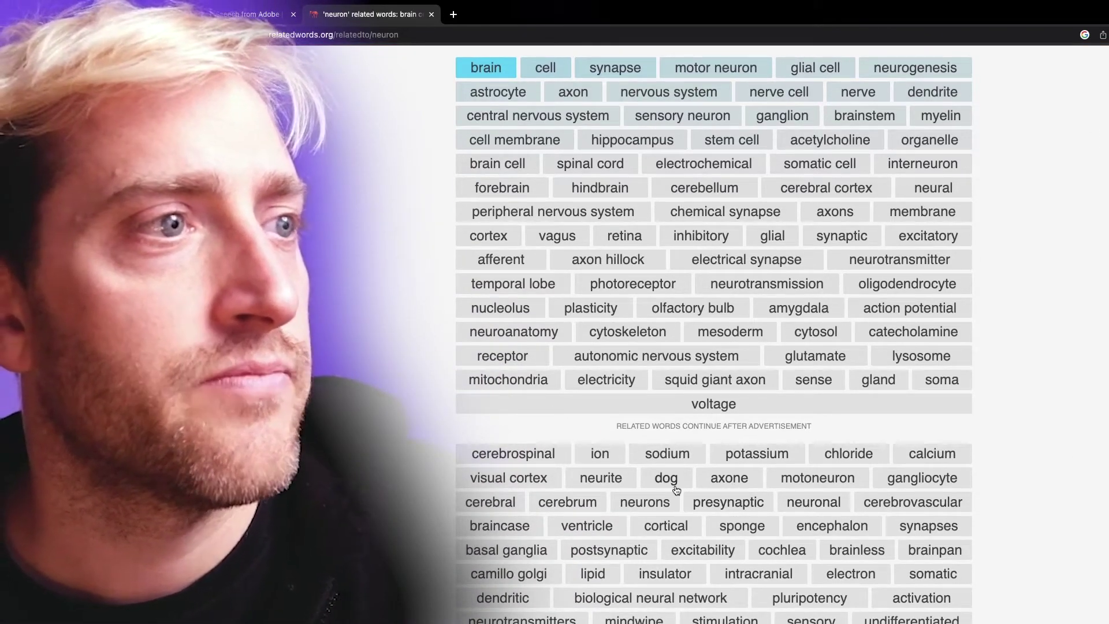
scroll(678, 492, down, 6)
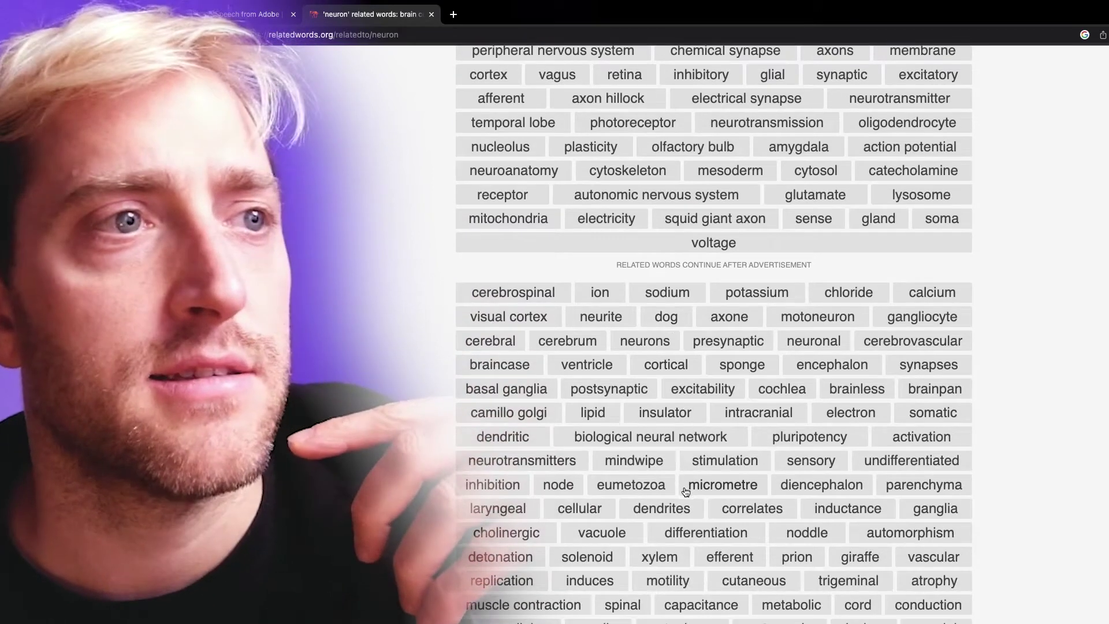
scroll(821, 530, down, 5)
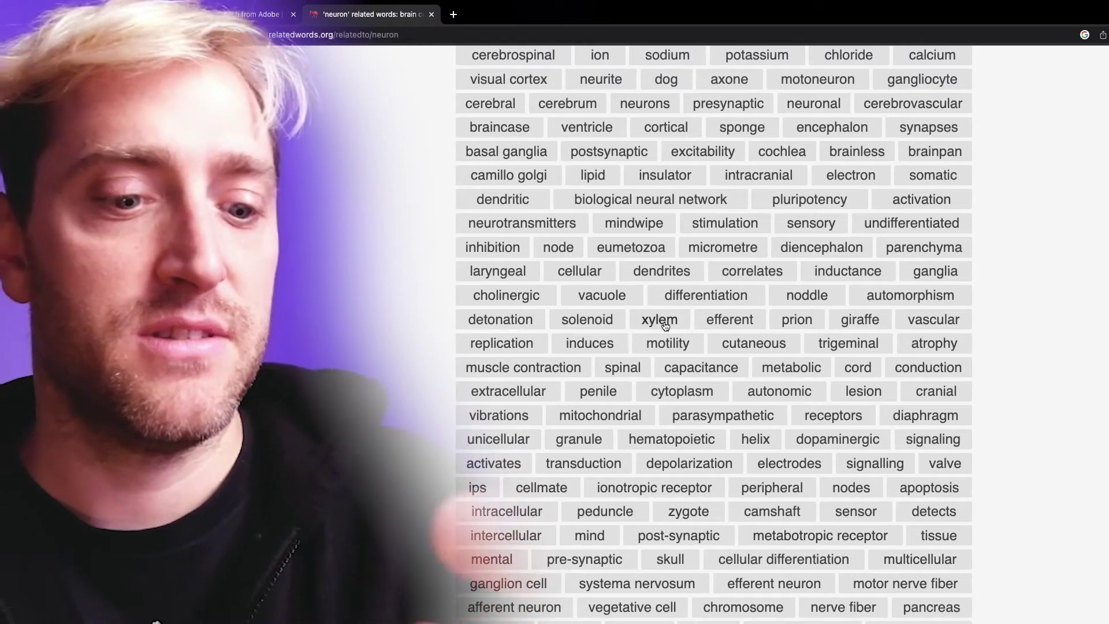
scroll(933, 499, down, 4)
scroll(931, 498, up, 13)
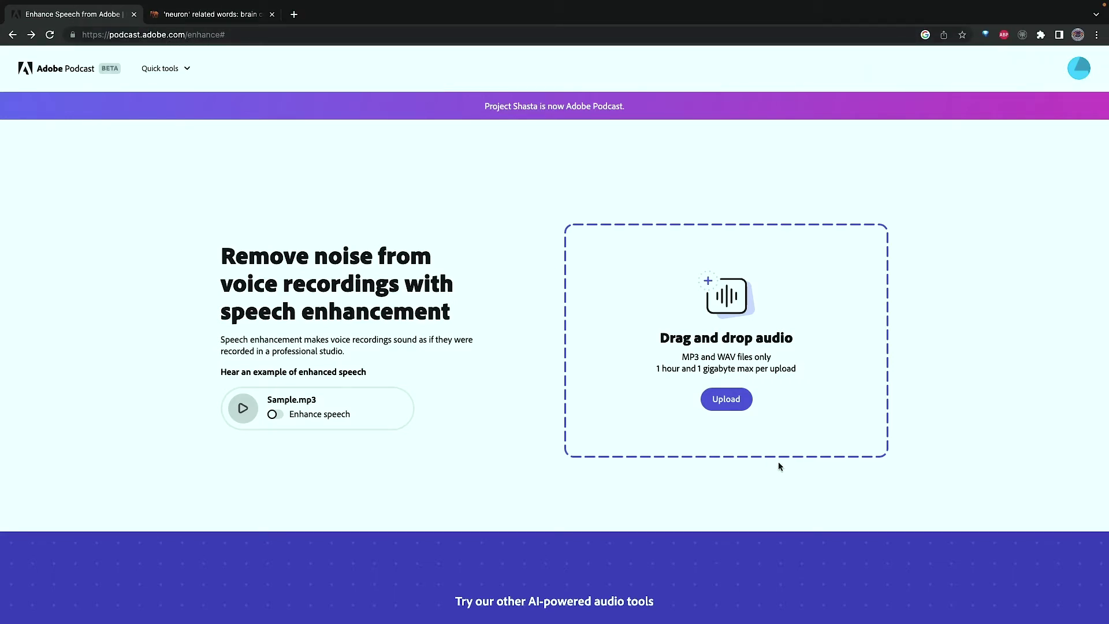
Switch to Adobe Podcast's speech enhancement page and upload VOCAL.wav from the Desktop.
click(738, 398)
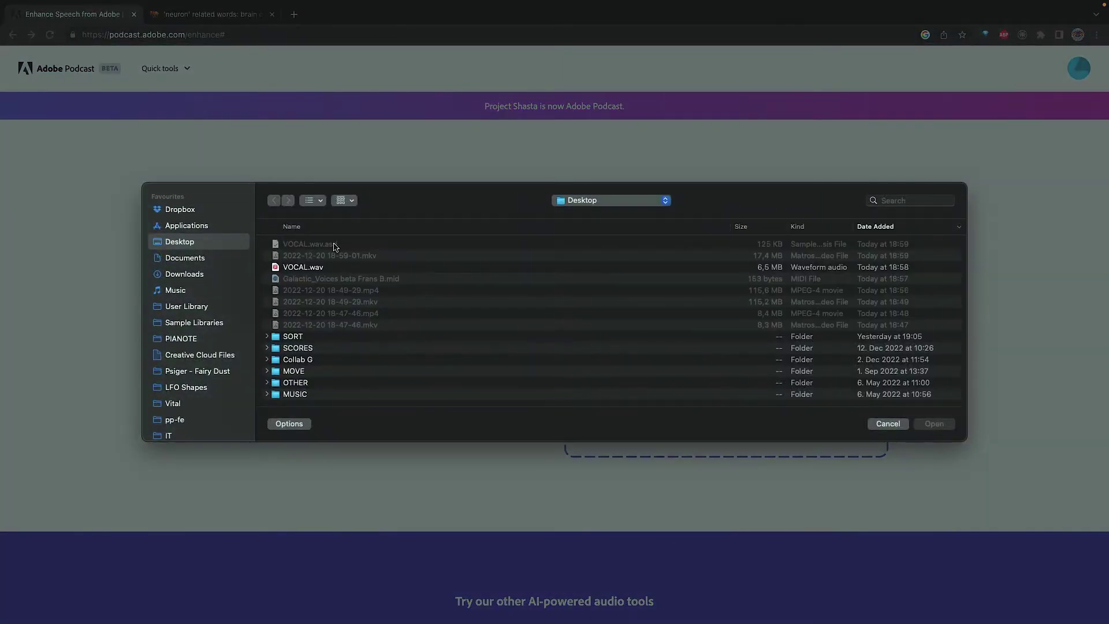
double_click(317, 266)
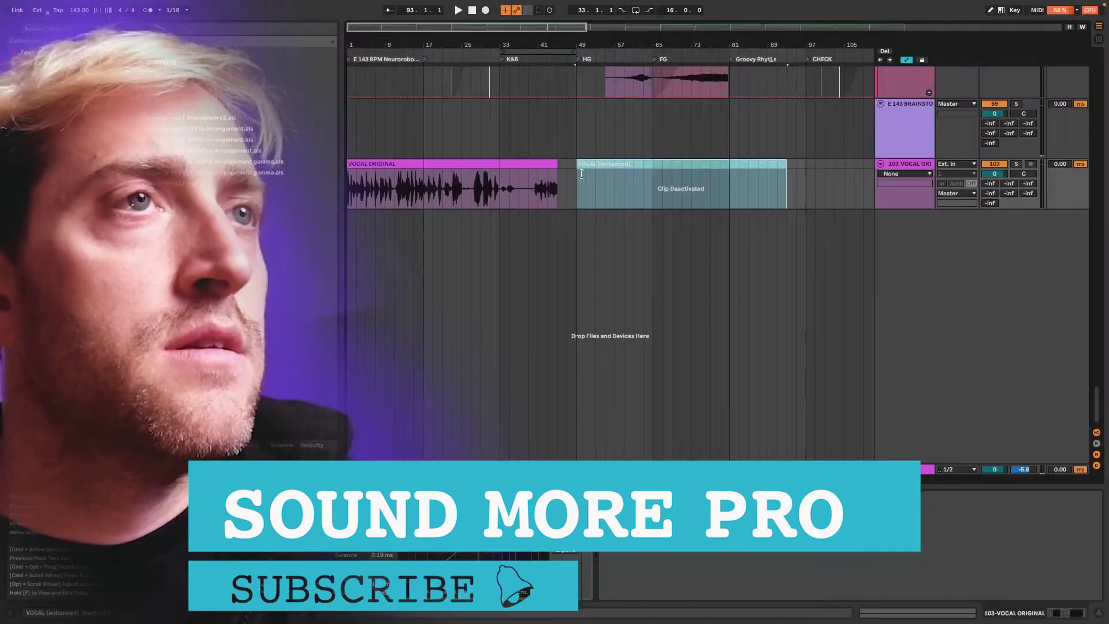
Switch to Ableton Live, reactivate the VOCAL (enhanced) clip and enlarge the height of the vocal track.
click(582, 173)
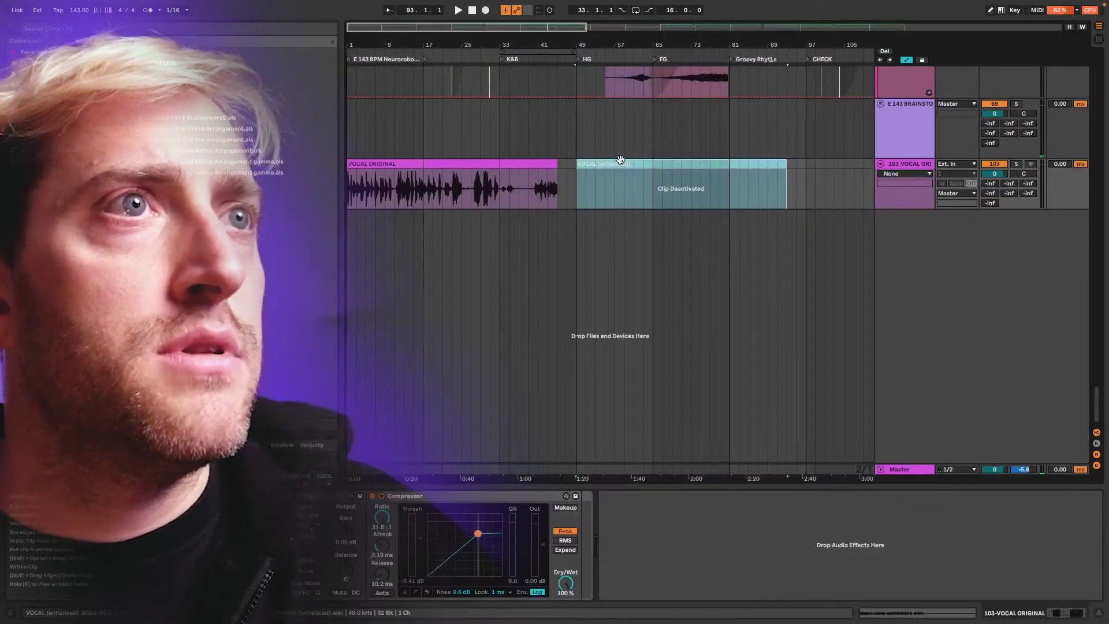
key(0)
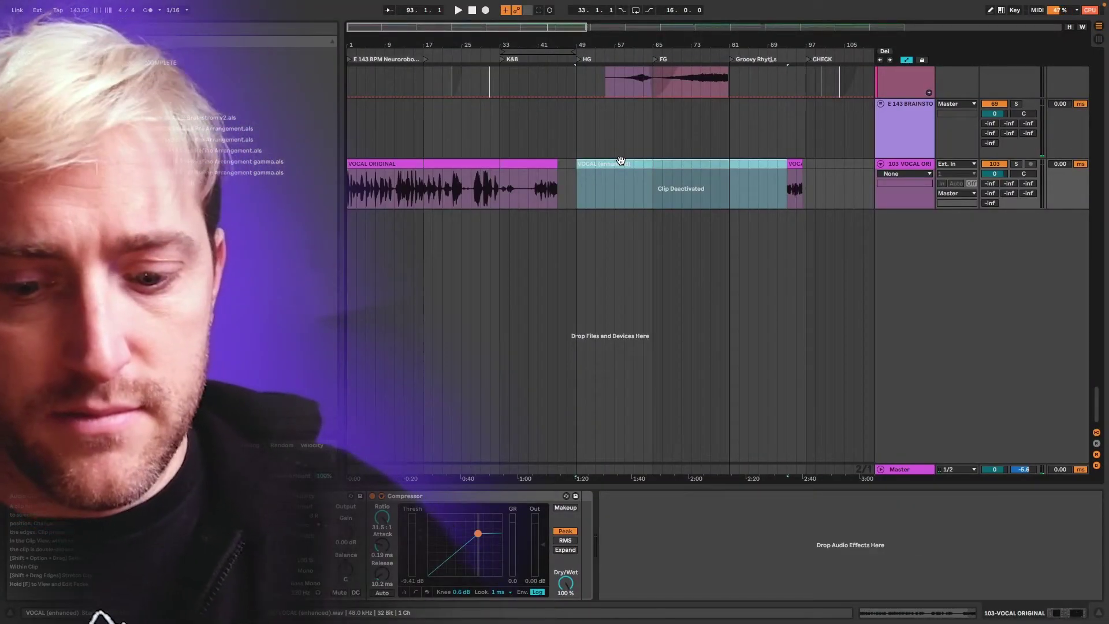
click(463, 164)
key(alt+plus)
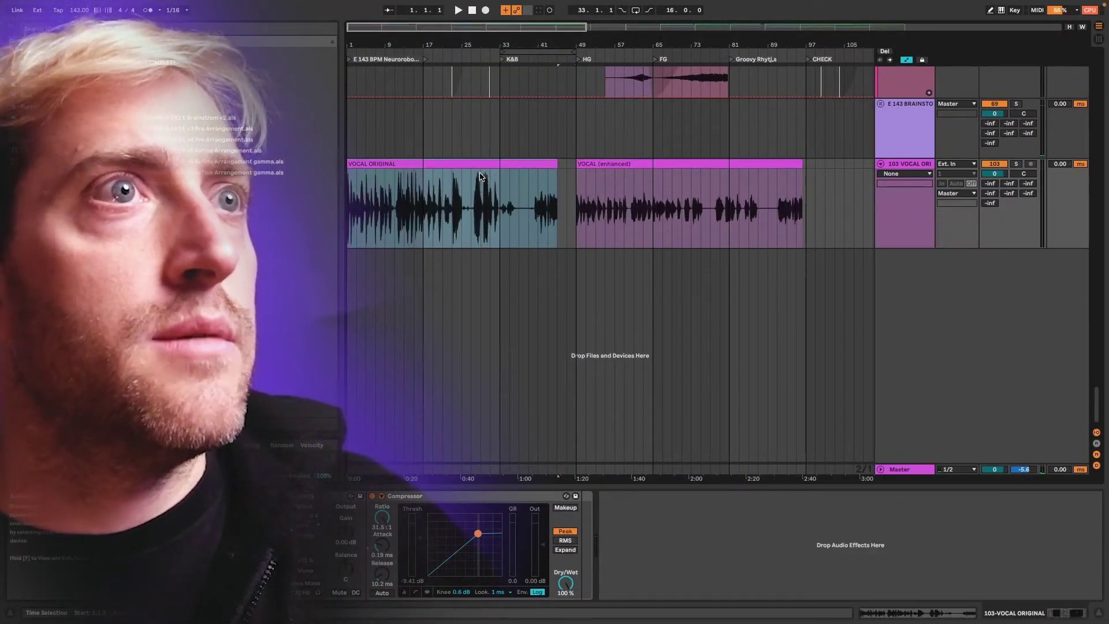
key(alt+plus)
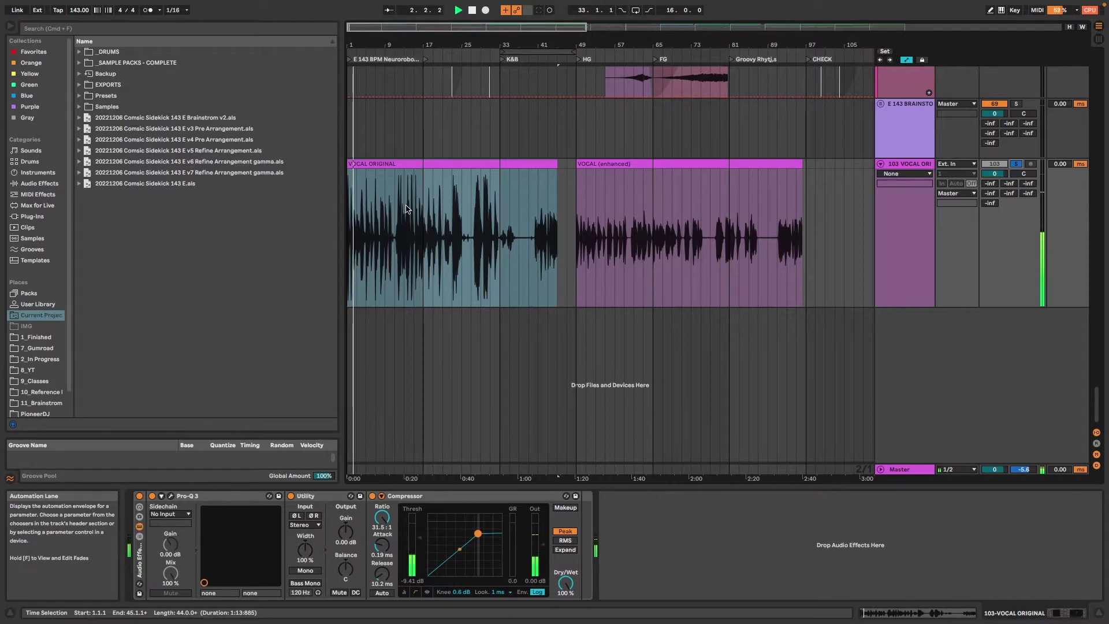
Turn off the vocal track's Audio Effect Rack and set the VOCAL (enhanced) clip's gain to 7 dB.
click(139, 496)
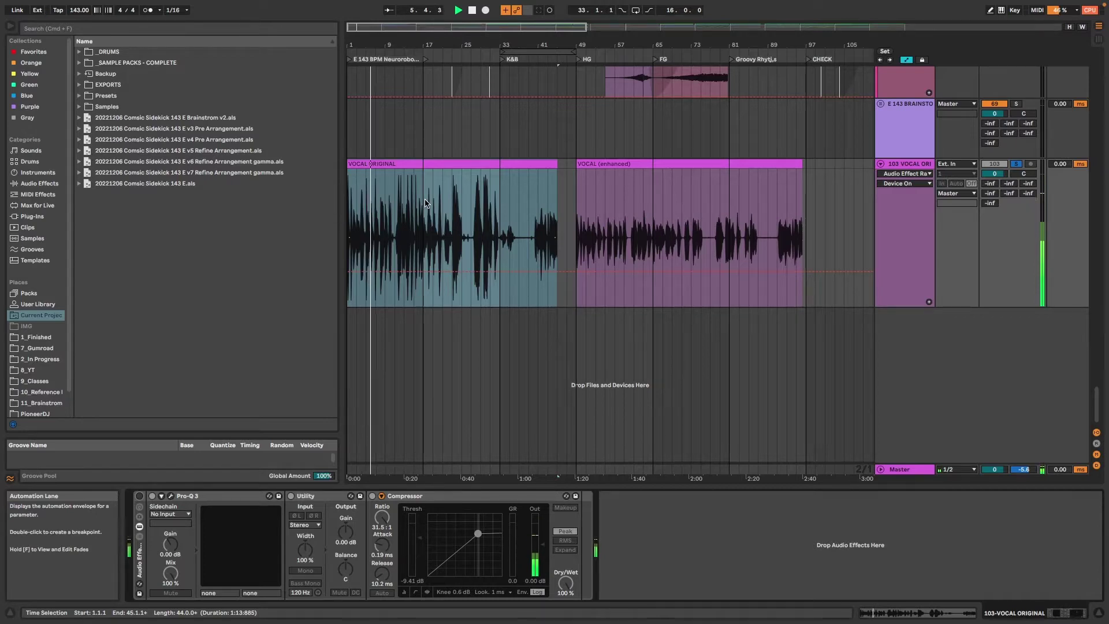
double_click(631, 164)
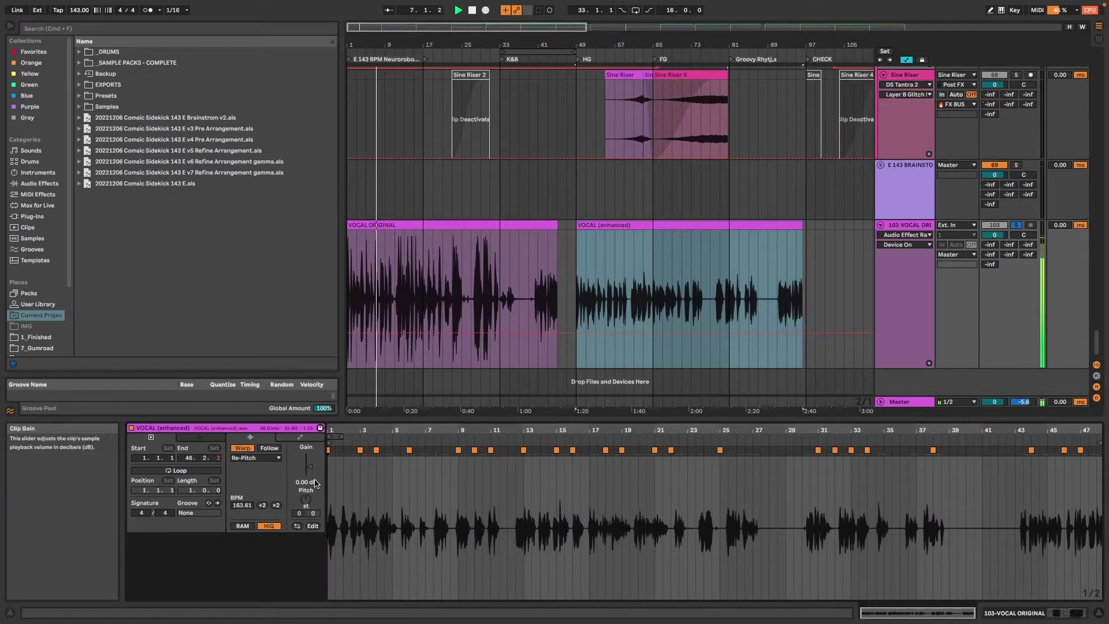
key(Return)
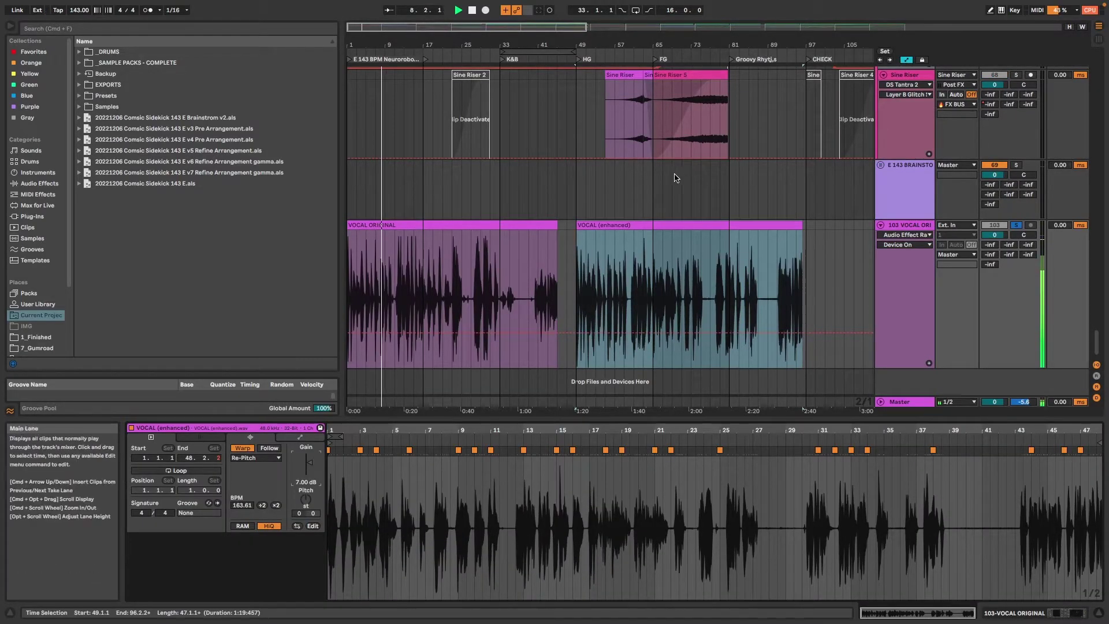
Play the VOCAL (enhanced) clip from its start at bar 49.
scroll(576, 289, up, 3)
click(577, 288)
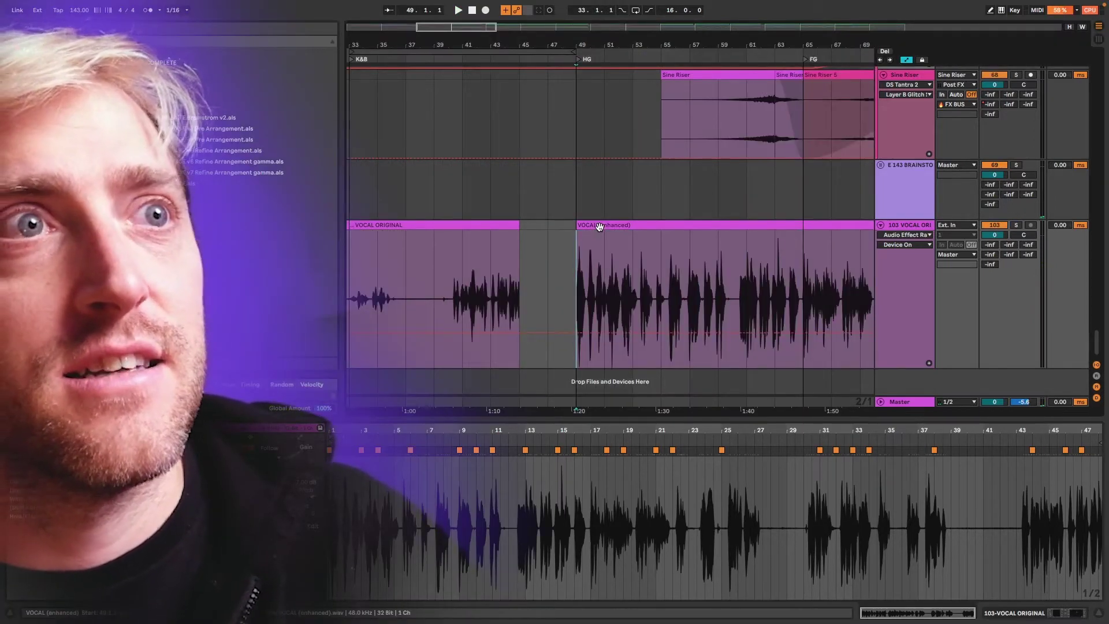
scroll(599, 227, down, 2)
click(599, 227)
scroll(599, 227, down, 2)
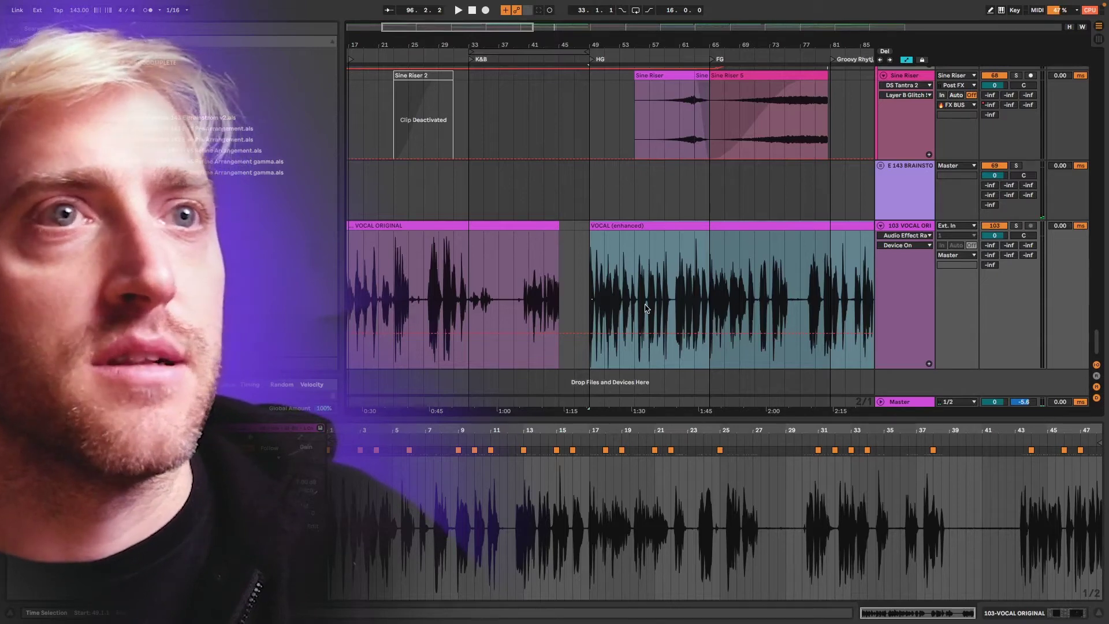
key(space)
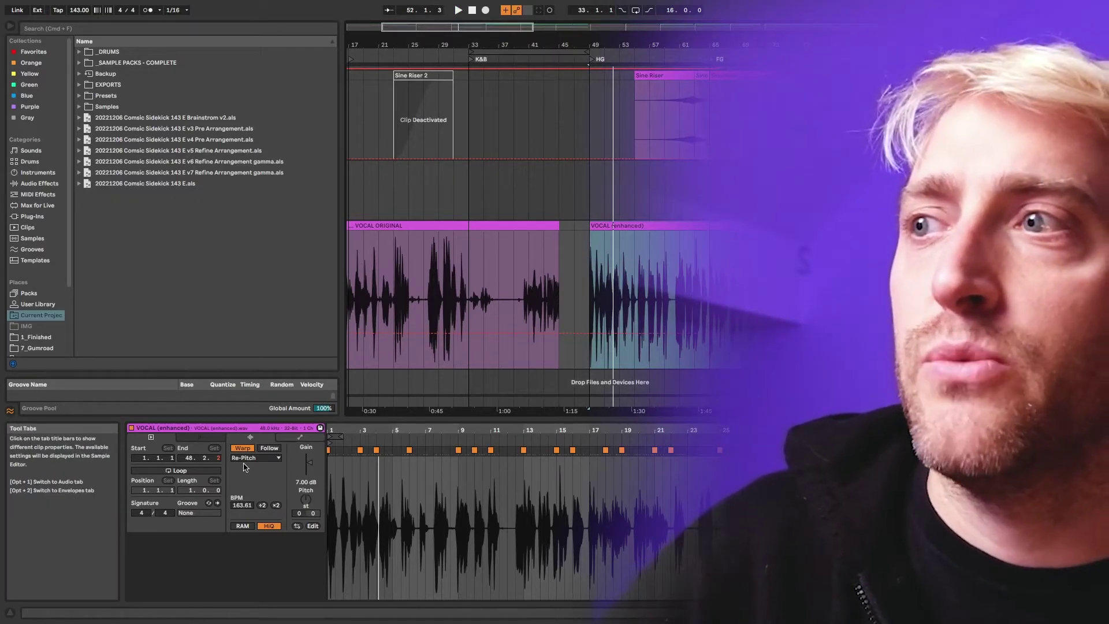
Turn off warping for the VOCAL (enhanced) clip and listen to it from bar 49.
click(242, 447)
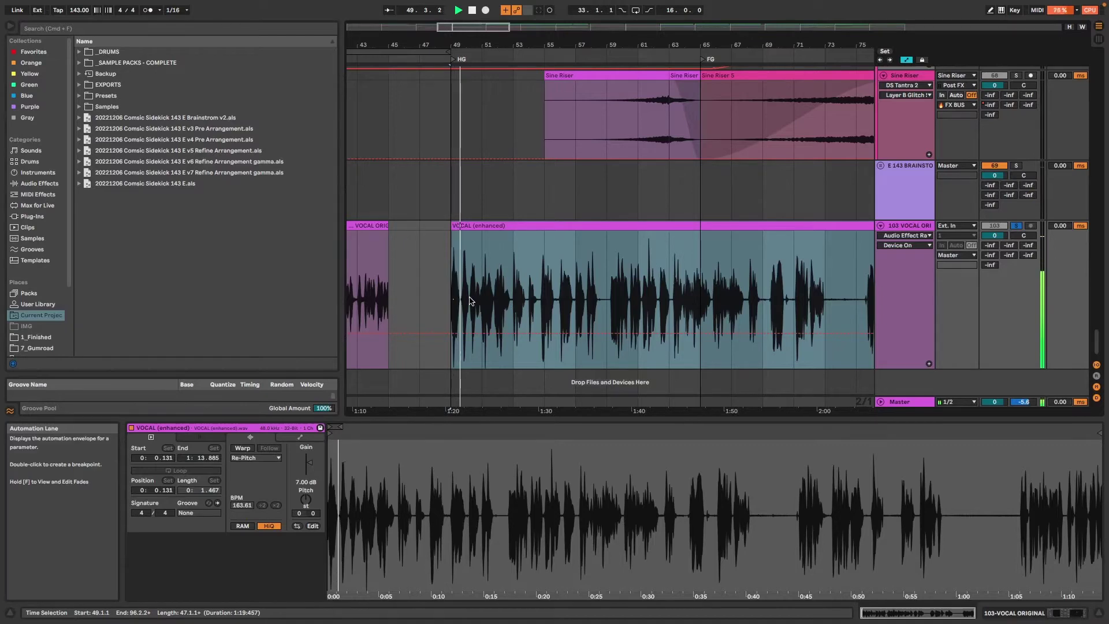
scroll(461, 305, up, 5)
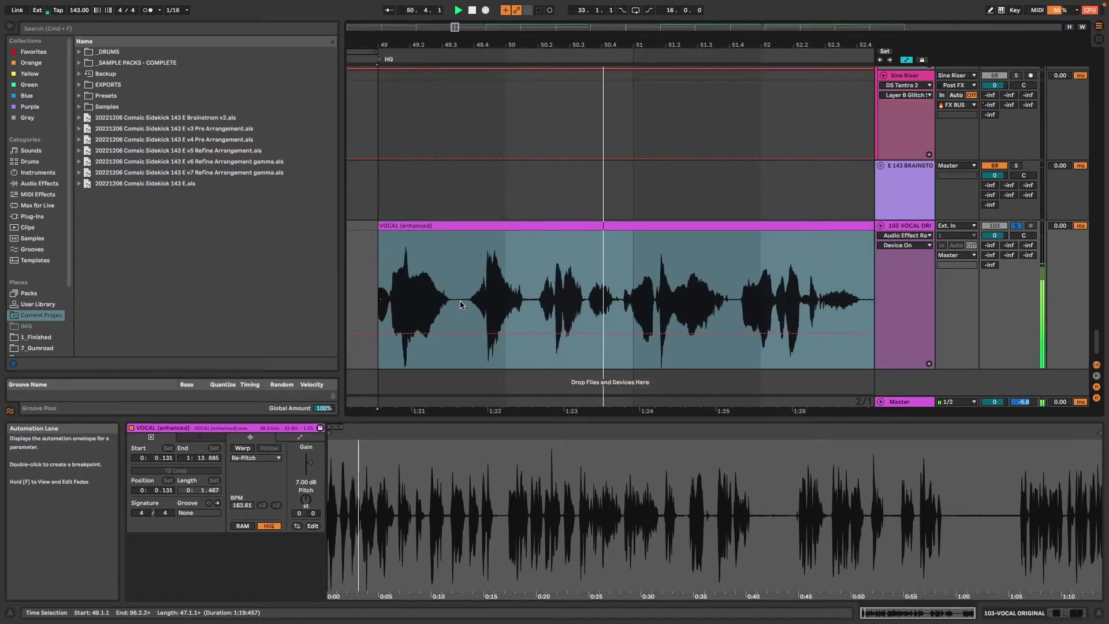
scroll(461, 305, down, 3)
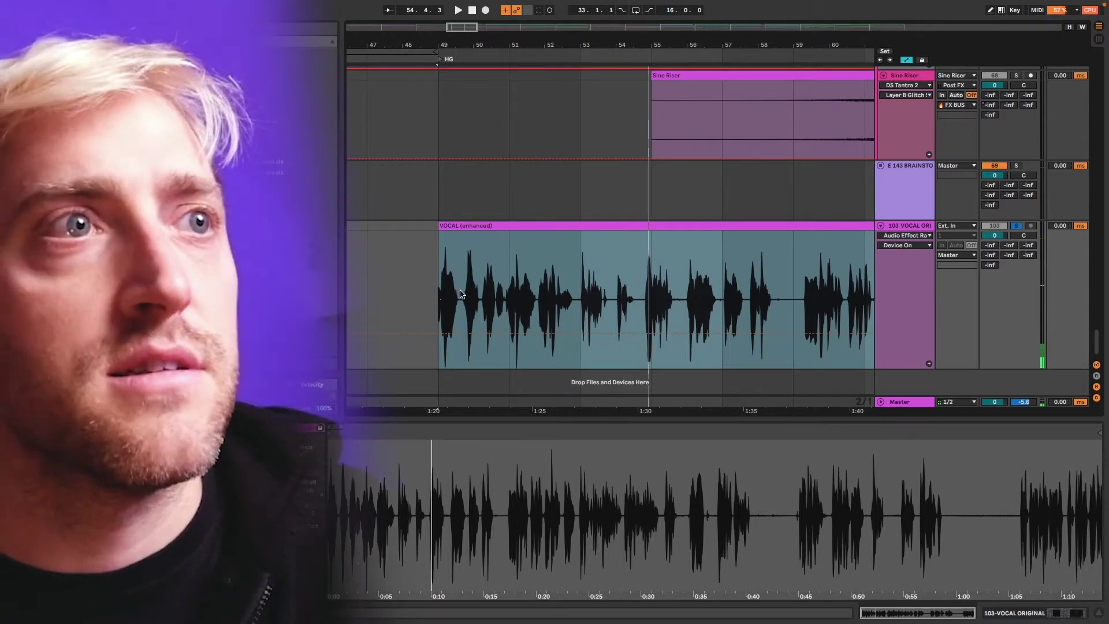
scroll(559, 298, down, 2)
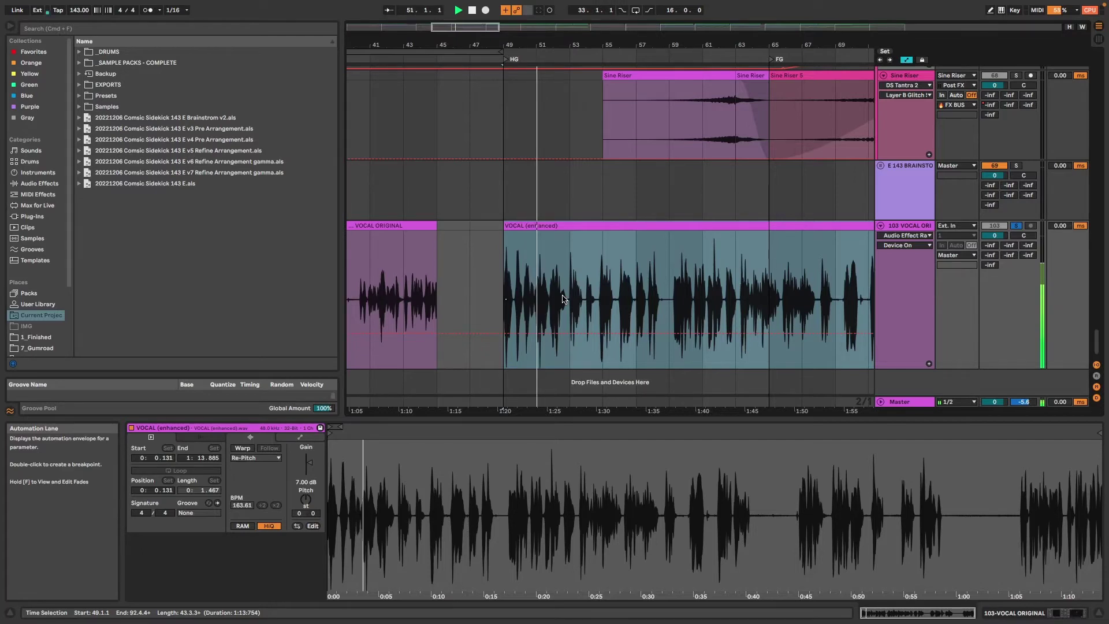
Add an empty audio track below the vocal track, turn off the vocal track's solo and rename it VOCAL RAW.
key(minus)
click(424, 228)
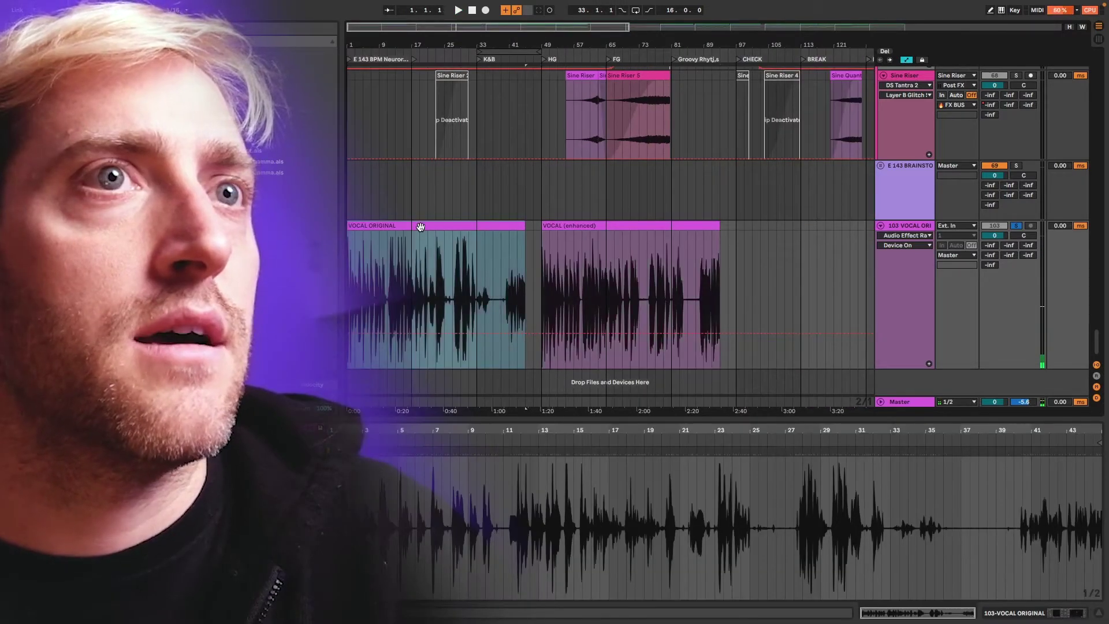
key(minus)
key(minus)
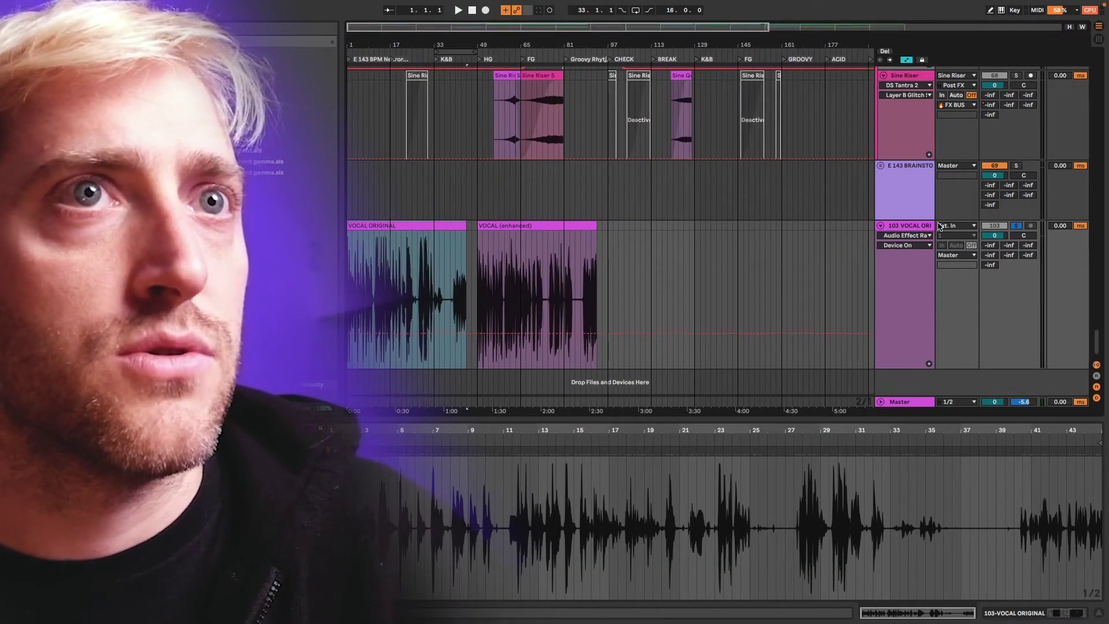
click(923, 227)
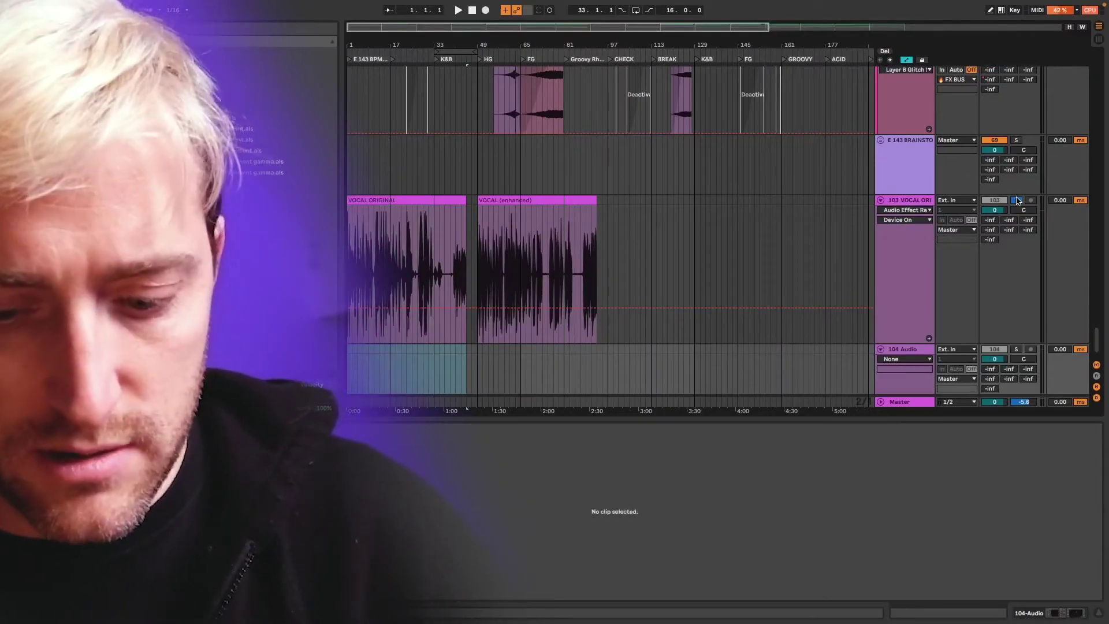
click(938, 213)
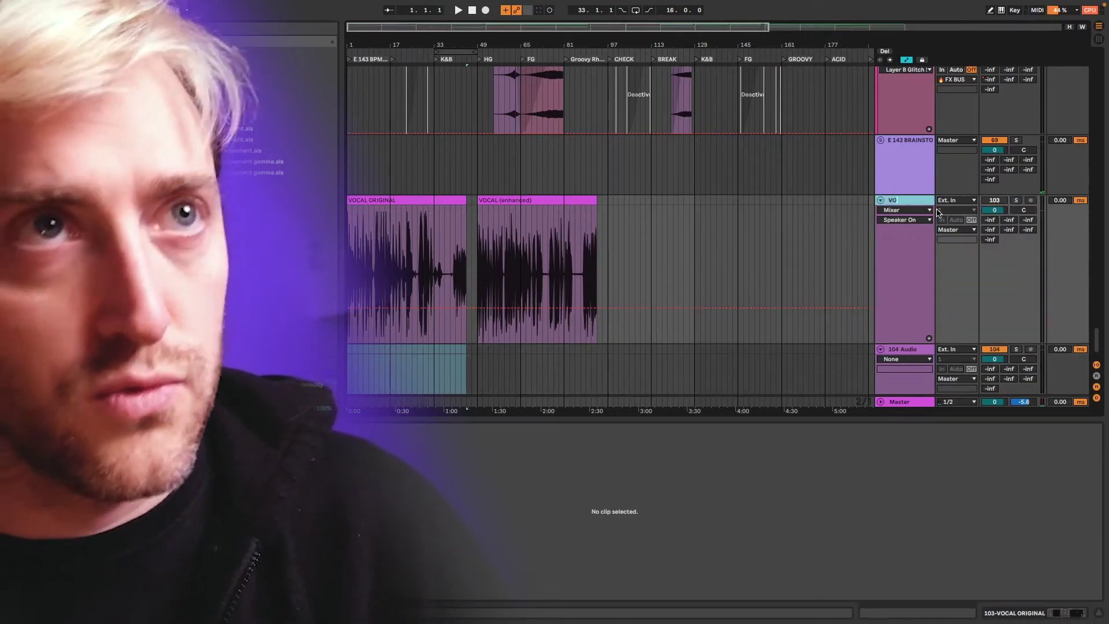
text(AW)
key(Return)
Play the arrangement from bar 17 to find a spot for the vocal, placing the insert marker at bar 29 on the empty audio track.
scroll(767, 272, down, 2)
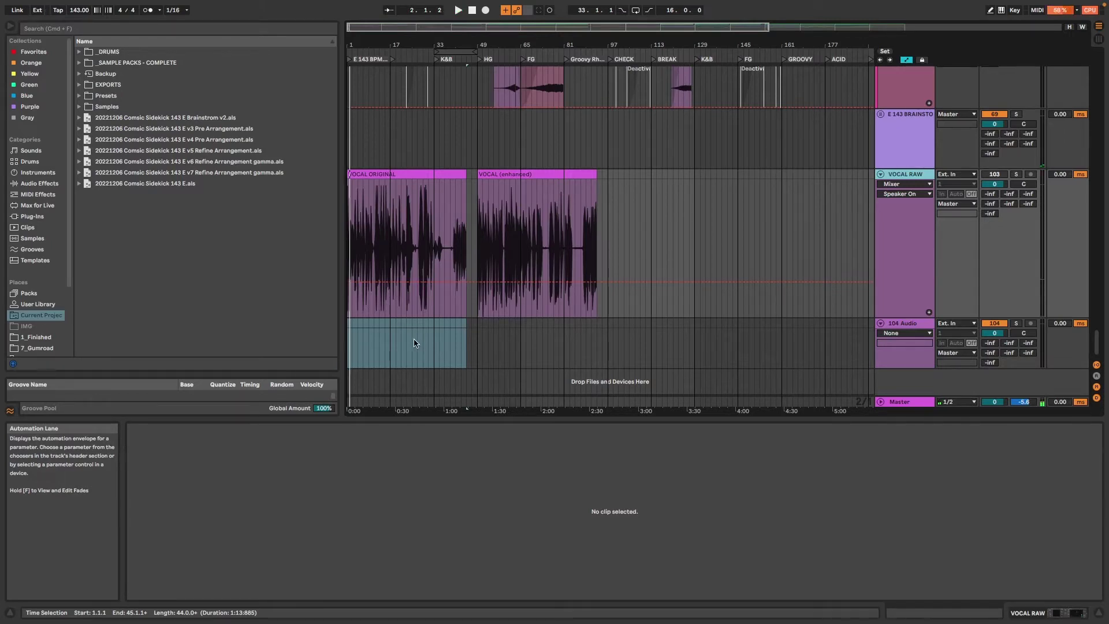
click(391, 337)
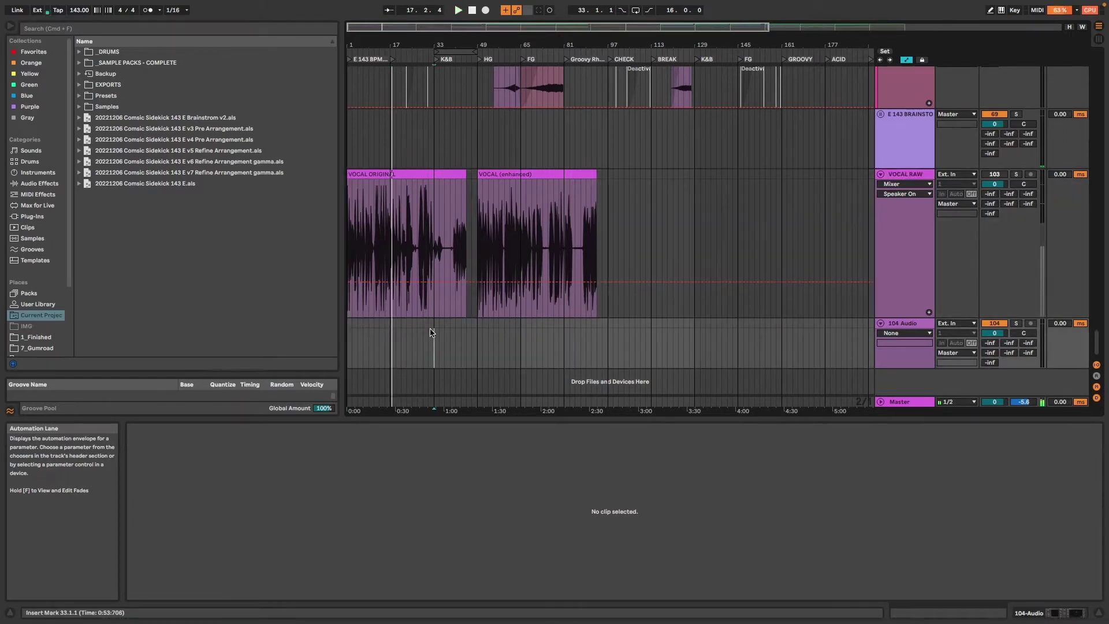
scroll(421, 335, up, 5)
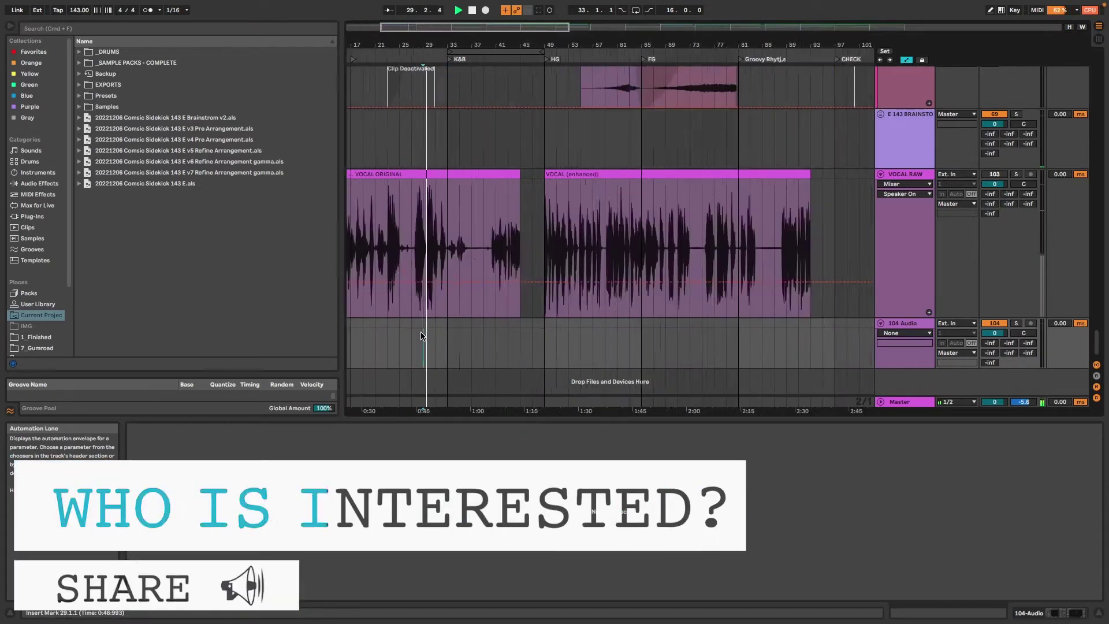
scroll(422, 337, down, 3)
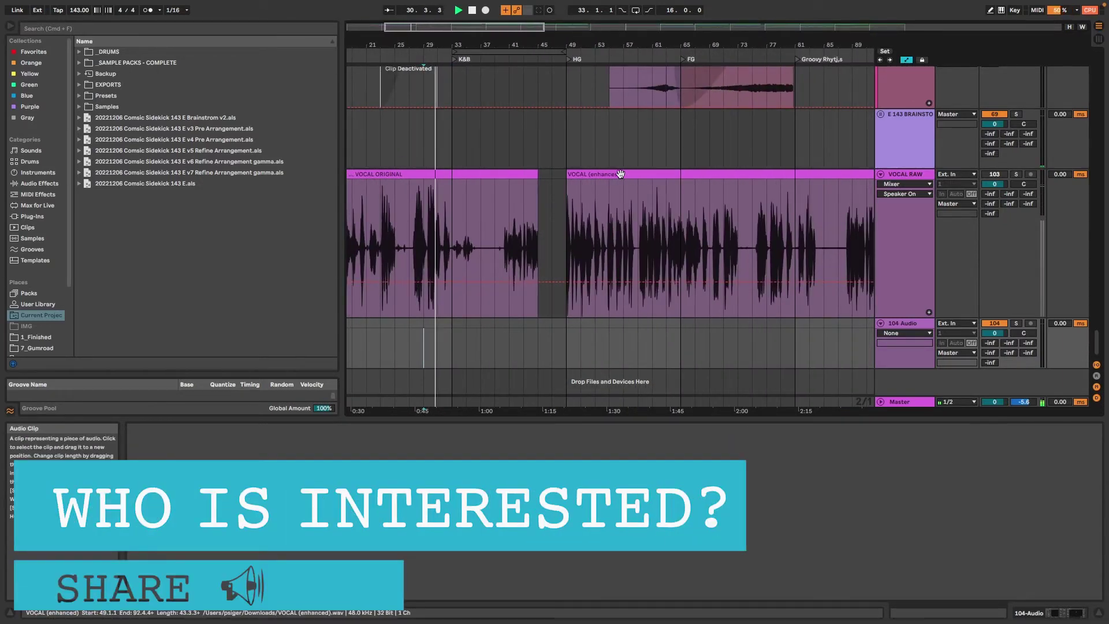
Split the VOCAL (enhanced) clip at bar 53, copy its first four bars to bar 29 on the empty audio track and play it.
click(586, 174)
key(super+e)
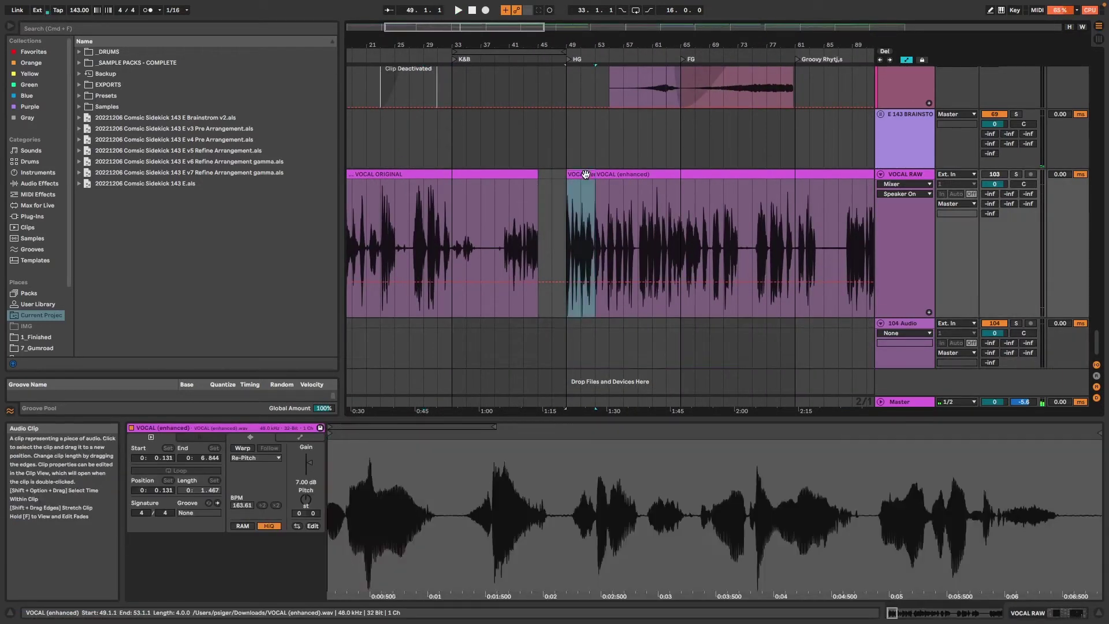
click(426, 327)
key(super+v)
key(space)
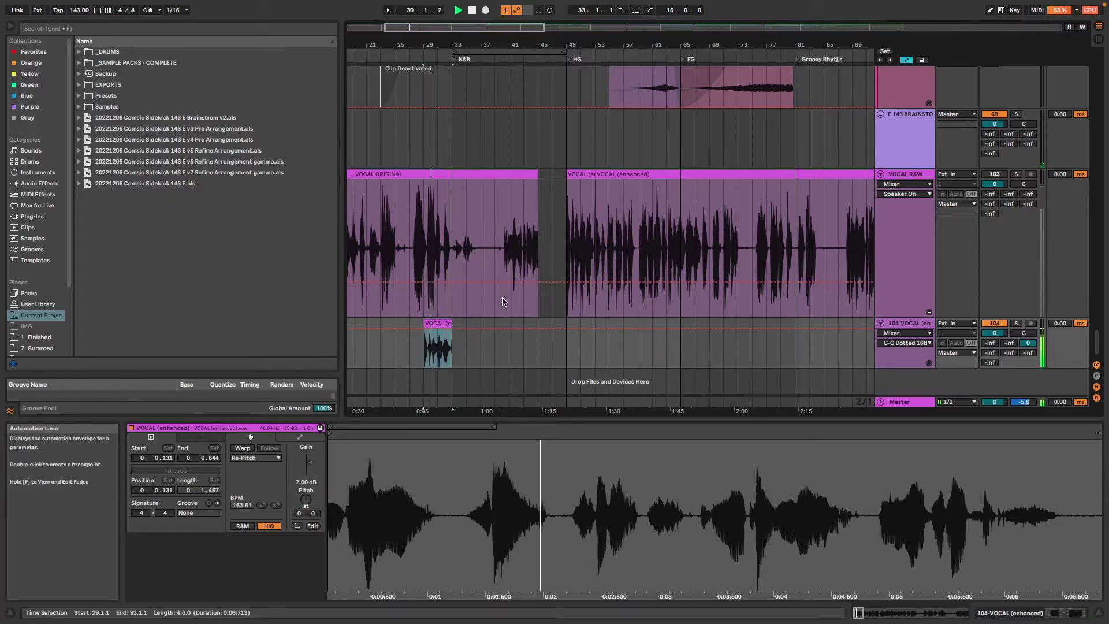
Trim the pasted vocal clip to its last phrase, starting at bar 31 and ending at about 32.1.4, and play it.
scroll(438, 340, up, 5)
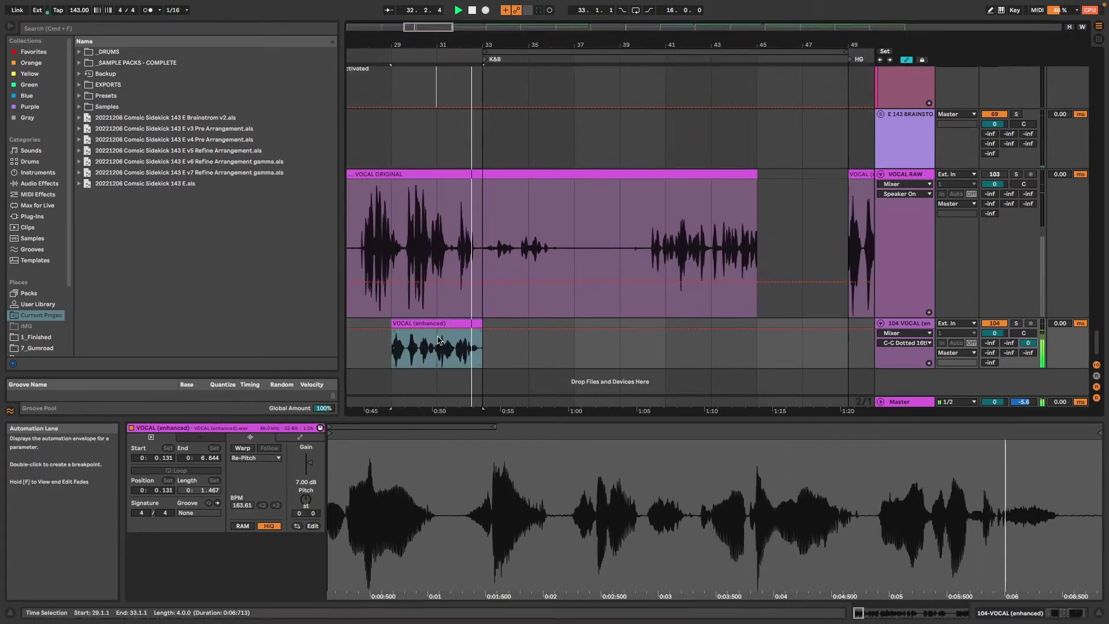
drag(392, 328, 435, 324)
key(space)
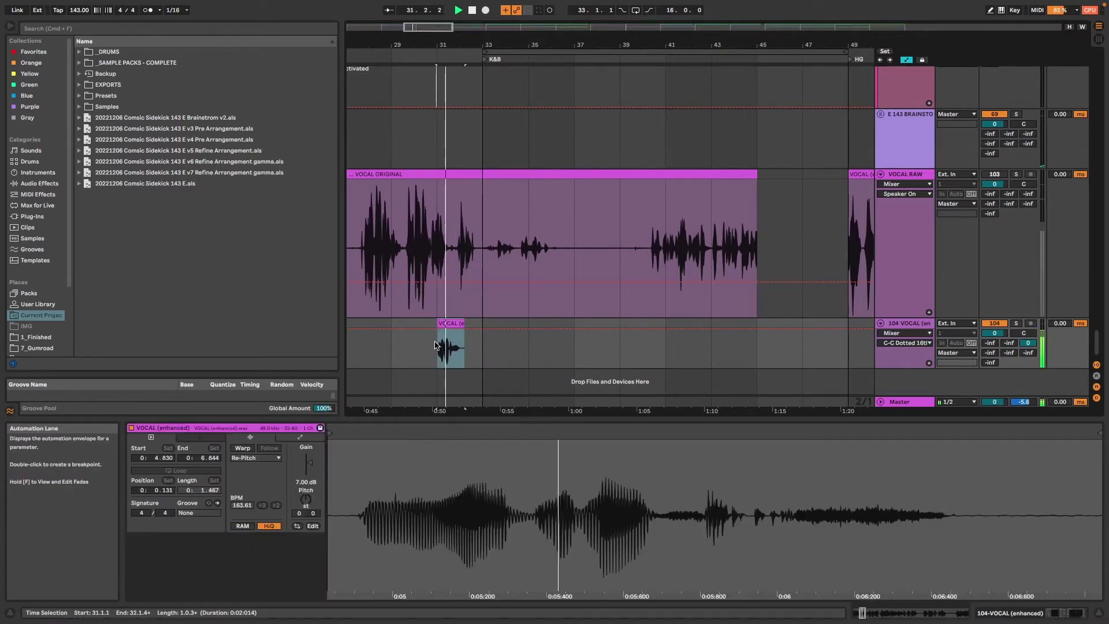
key(space)
Shift the audio inside the trimmed vocal clip so the phrase begins exactly at bar 31, with clip start 0:4.911.
key(z)
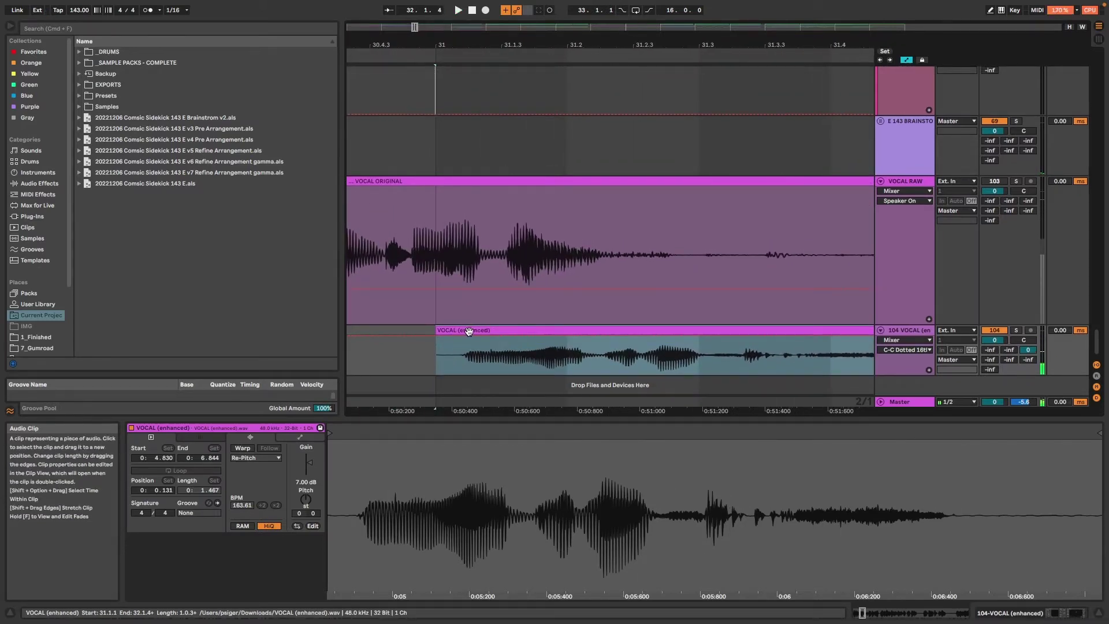
click(424, 330)
drag(435, 330, 442, 332)
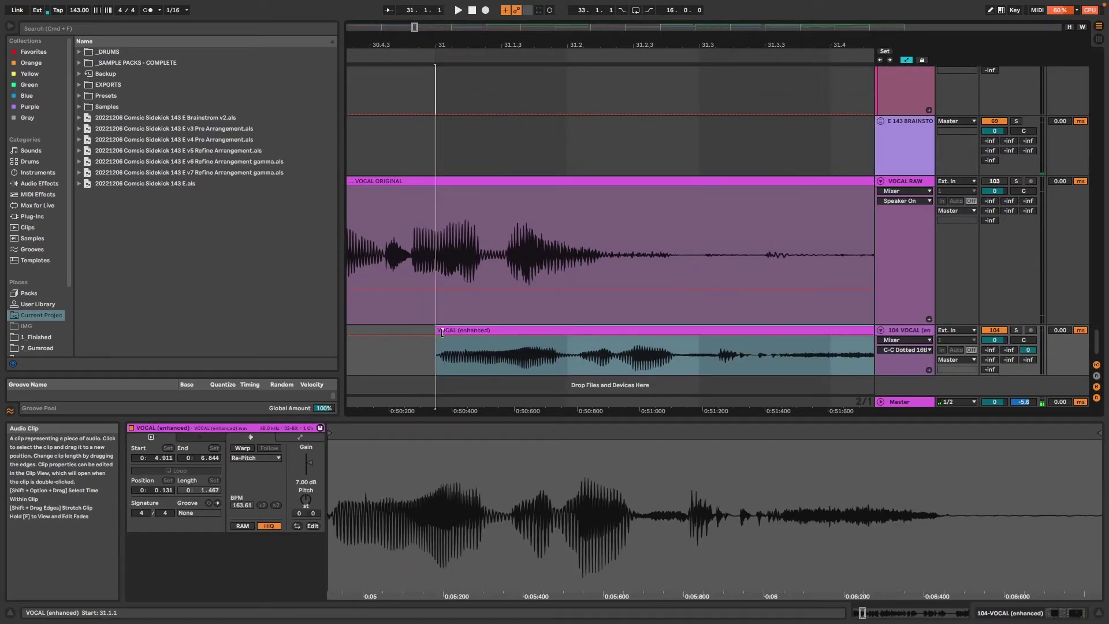
Enable Re-Pitch warping on the vocal clip starting at bar 31, and consolidate and reverse it.
click(242, 448)
click(256, 457)
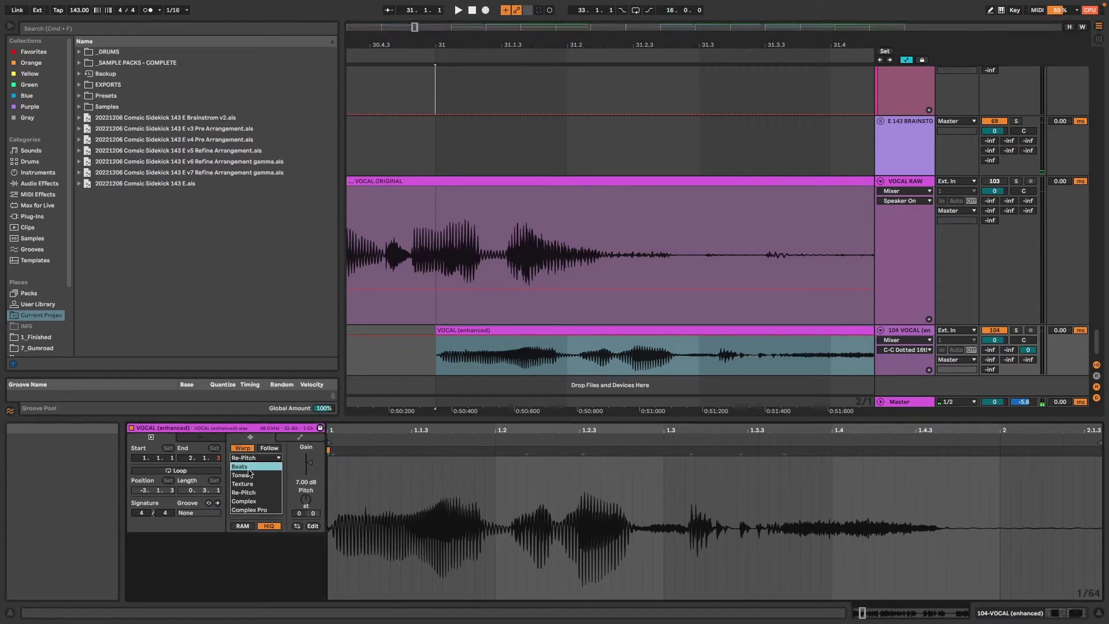
click(255, 473)
key(minus)
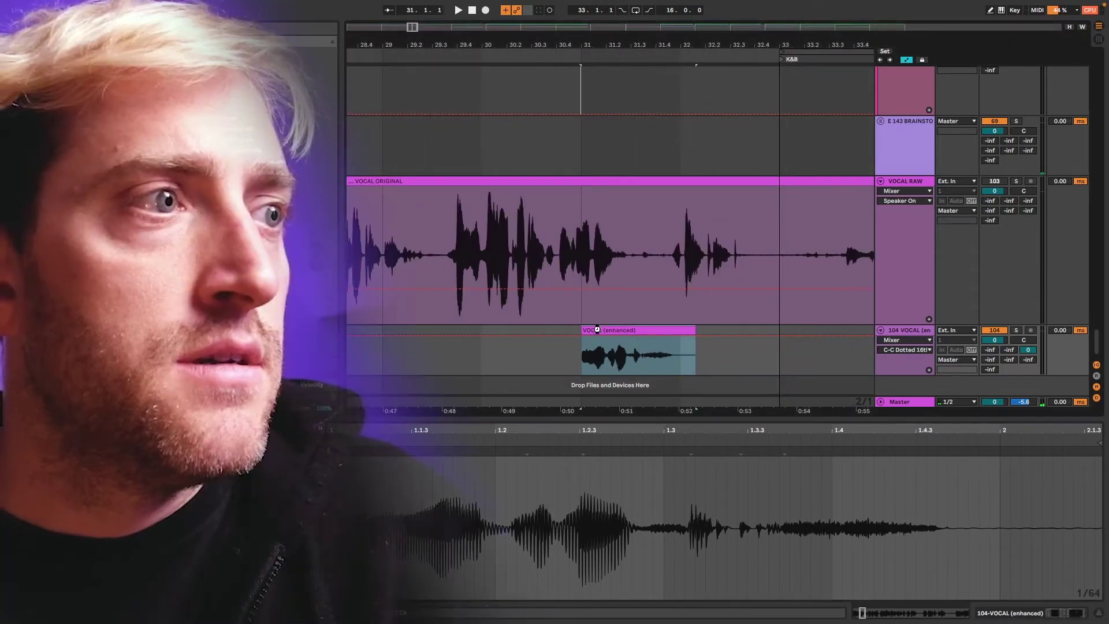
key(super+j)
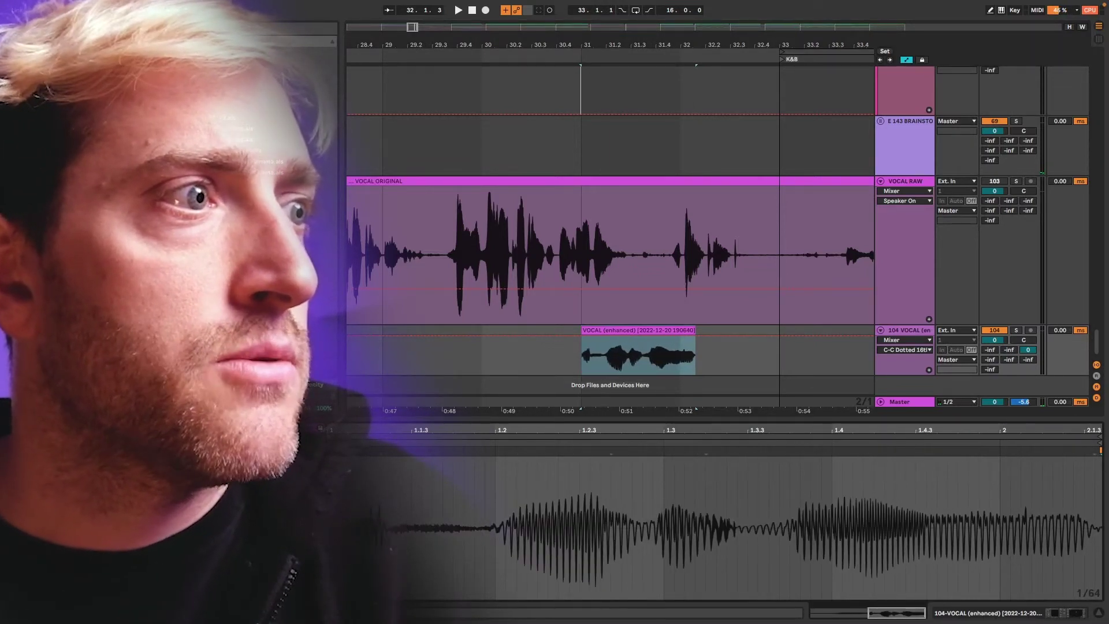
Extend the reversed vocal clip at bar 31 to about 32.4.4 so that its whole phrase fits.
mouse_move(680, 340)
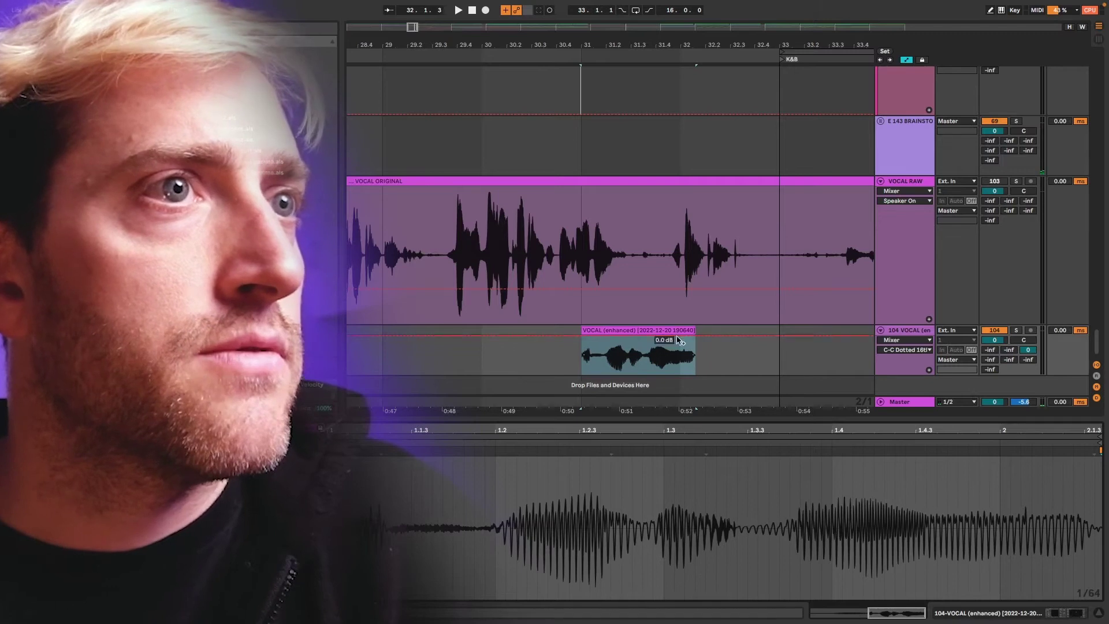
right_click(479, 490)
click(559, 330)
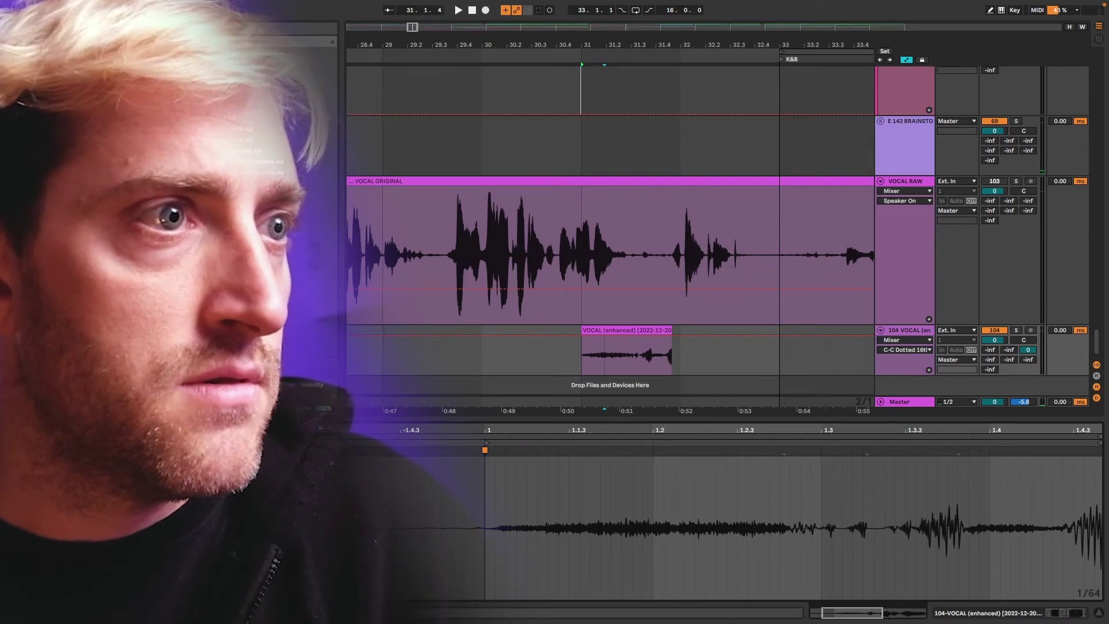
drag(665, 331, 751, 331)
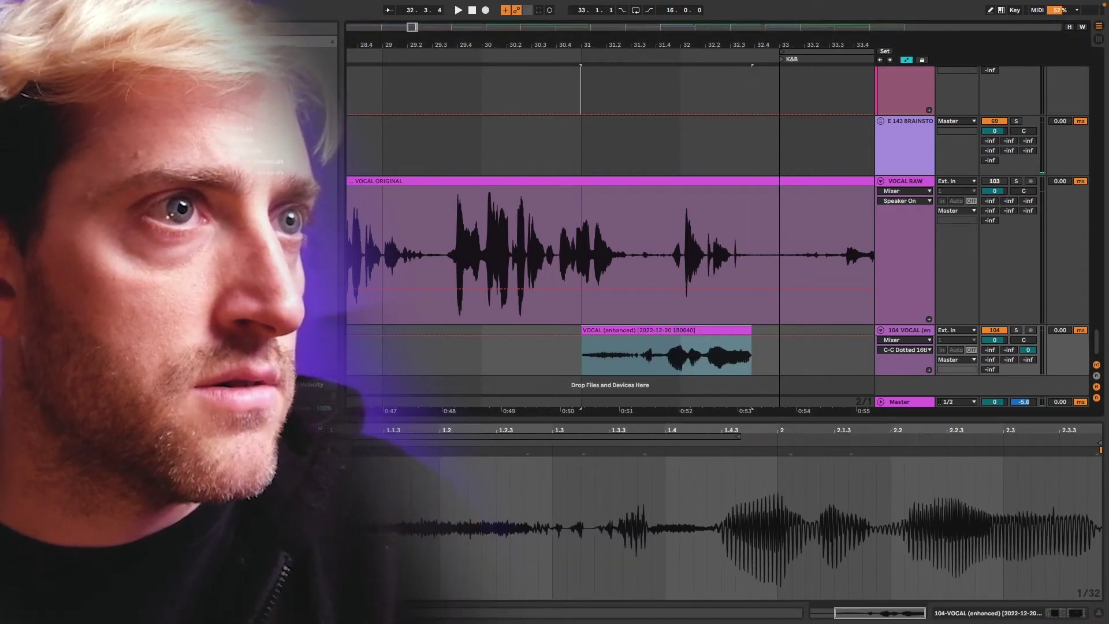
drag(751, 331, 780, 332)
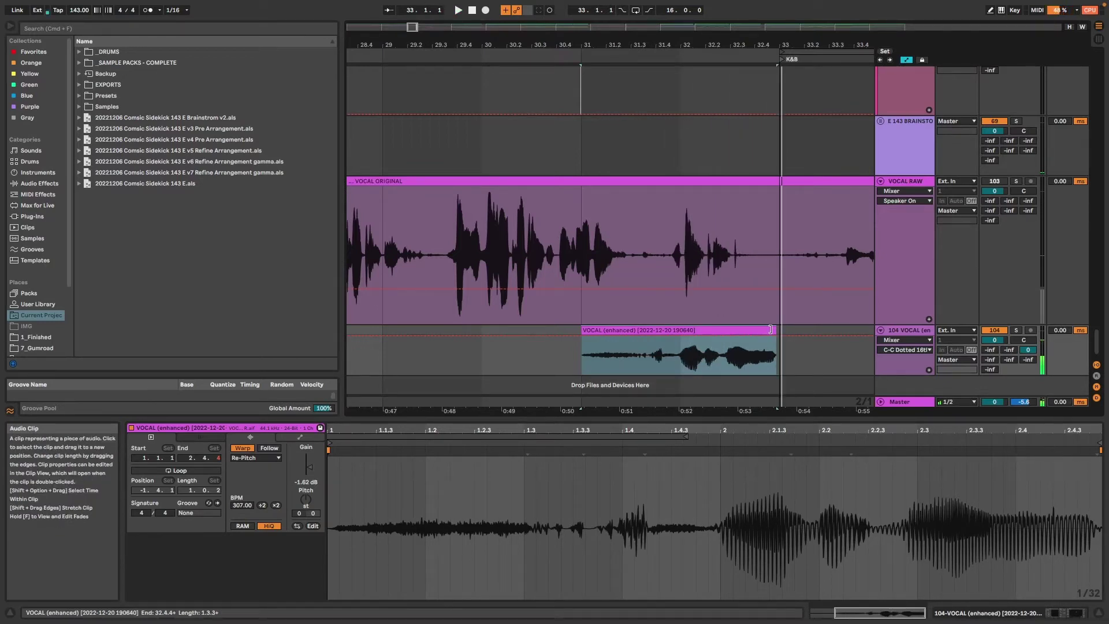
Play the reversed clip while adjusting its speed, and set its segment BPM to 144.
drag(241, 505, 242, 563)
key(space)
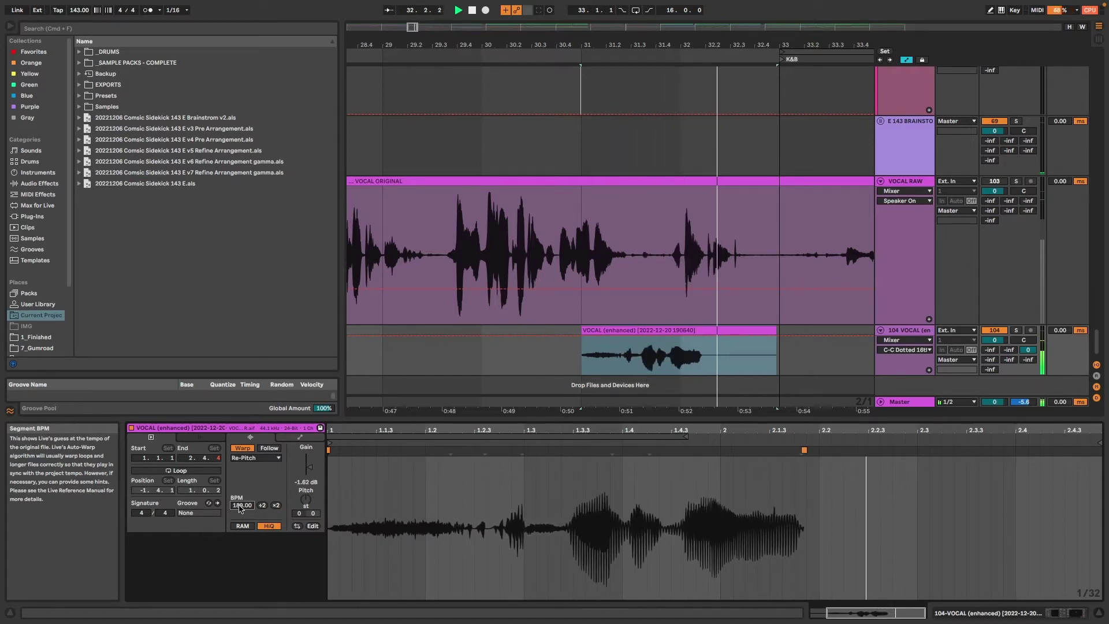
drag(241, 506, 241, 491)
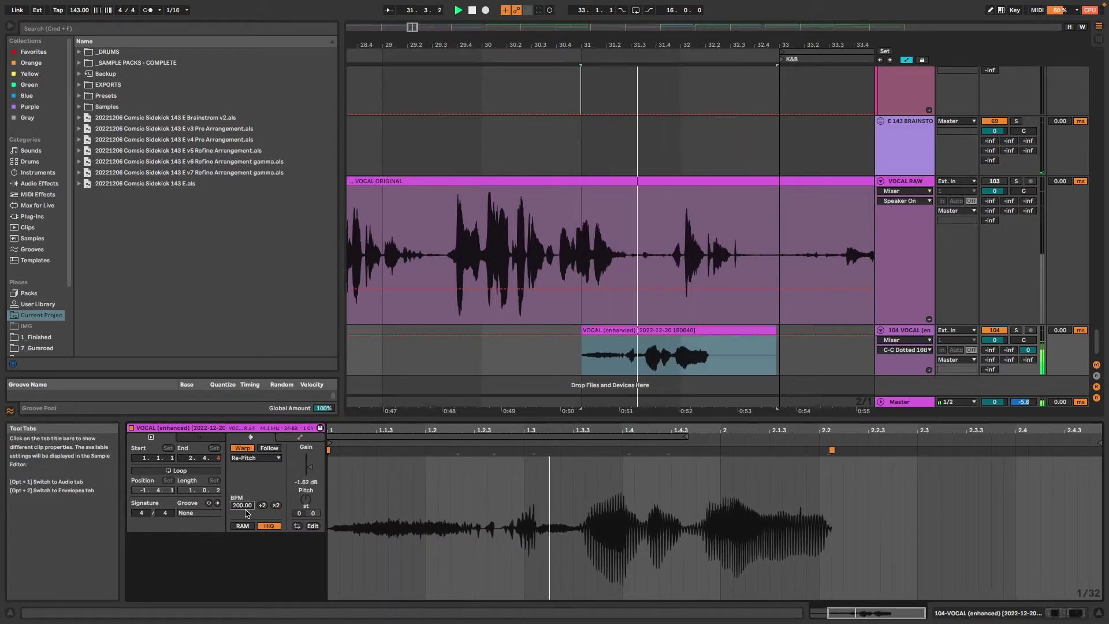
drag(244, 512, 241, 508)
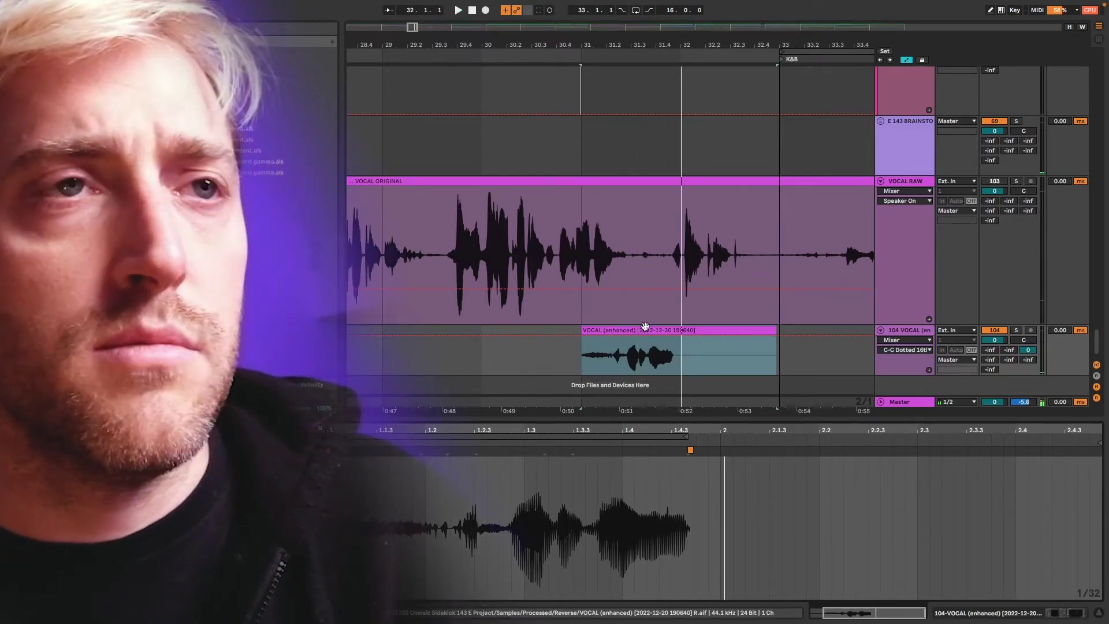
Copy the reversed clip, restore the clip at bar 31 to its forward version ending at about 32.1.3, and play it.
scroll(642, 331, down, 3)
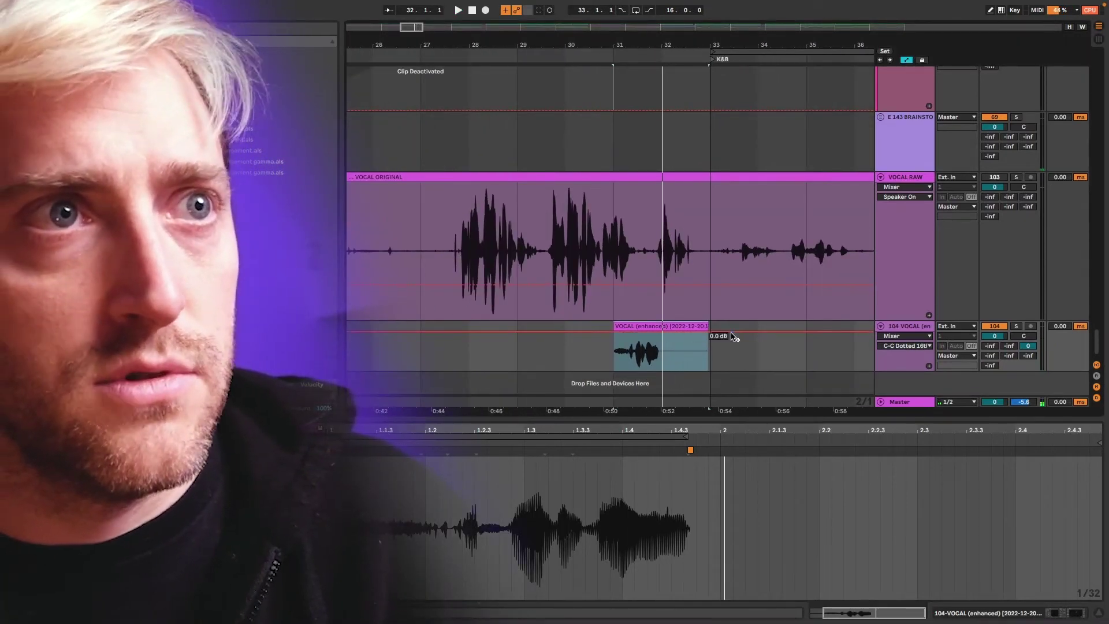
click(715, 334)
drag(709, 346, 678, 331)
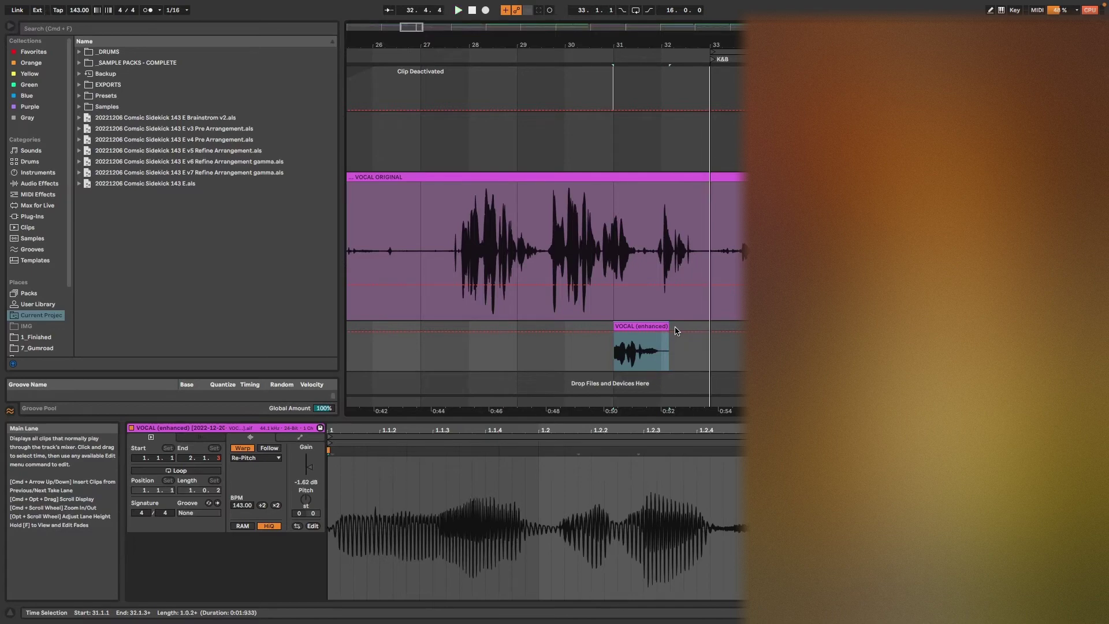
key(space)
key(space)
key(space)
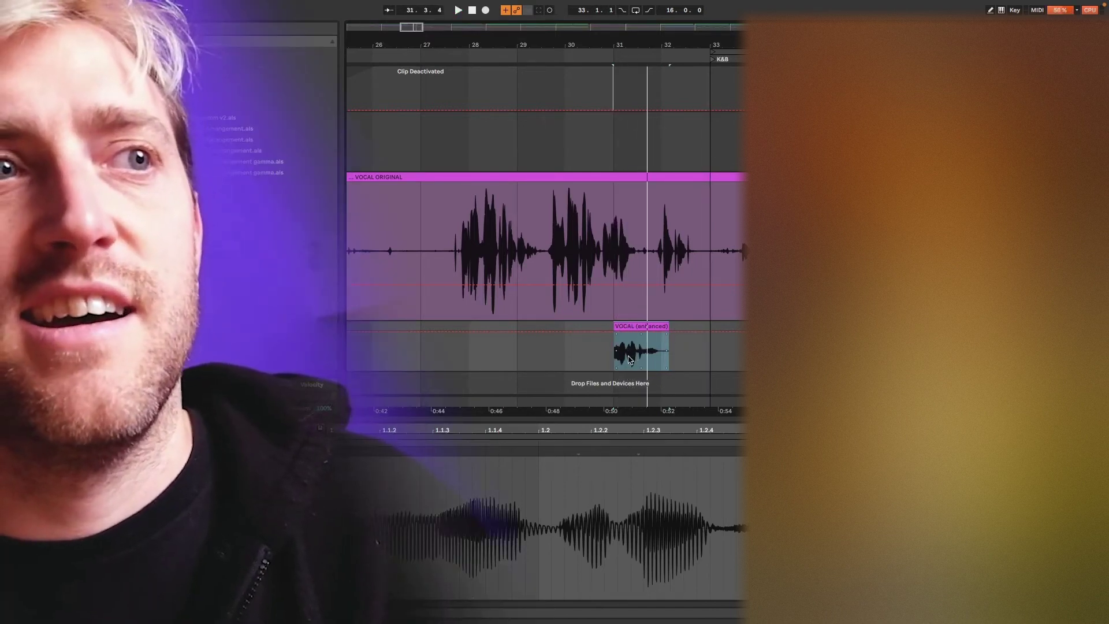
Paste the copied reversed clip at bar 29 on the enhanced vocal track and deactivate it.
click(526, 357)
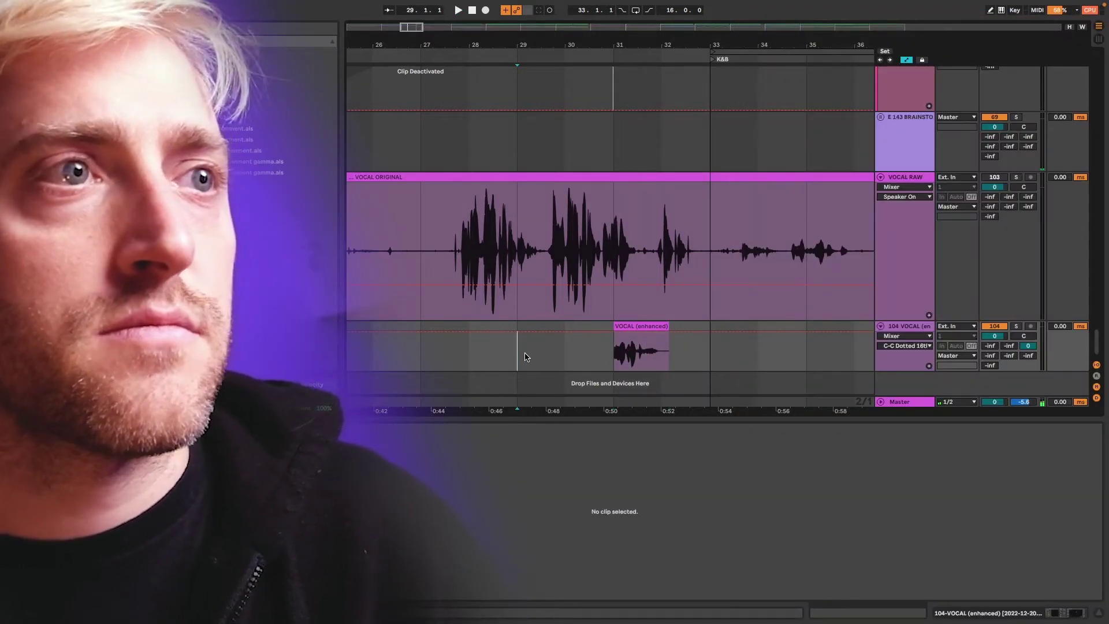
key(ctrl+v)
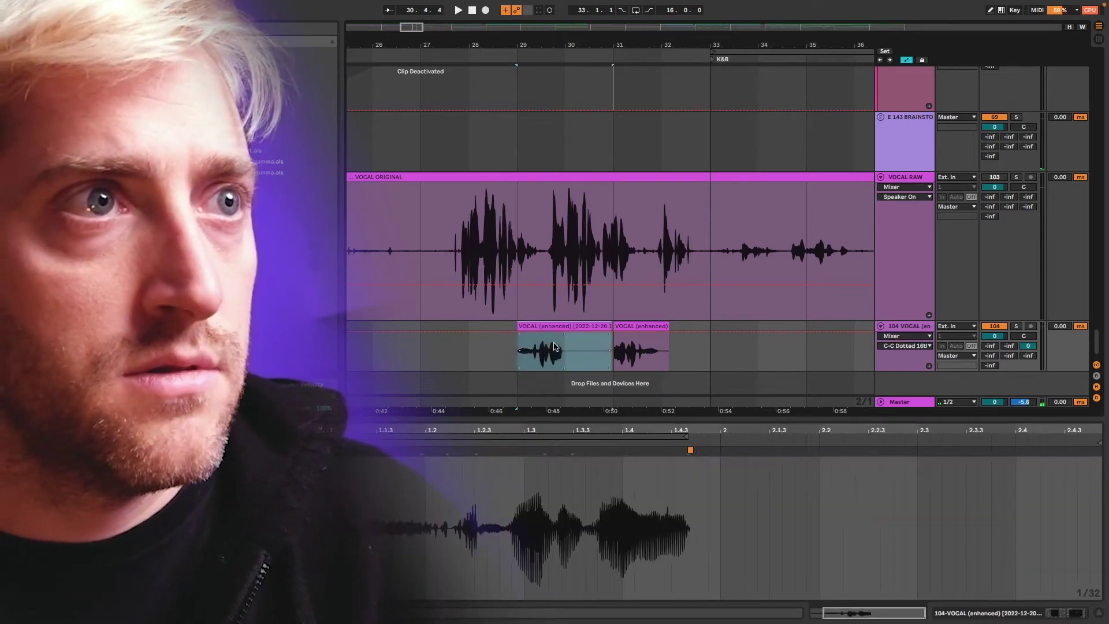
click(630, 324)
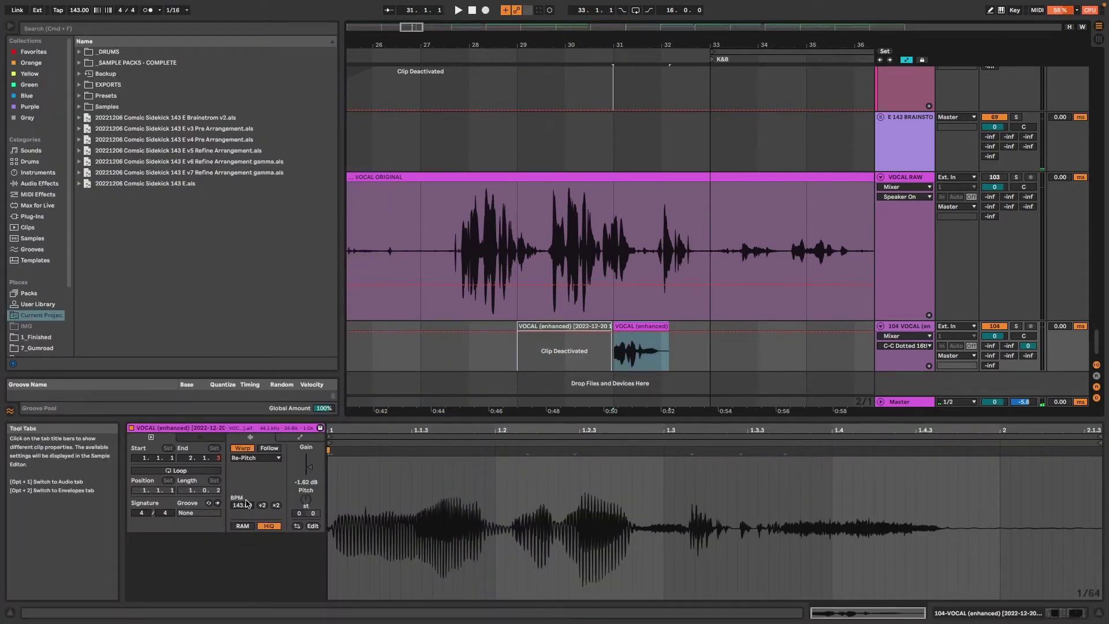
Extend the forward vocal clip from bar 31 to bar 33 and set its segment BPM to 284 during playback.
scroll(342, 496, up, 5)
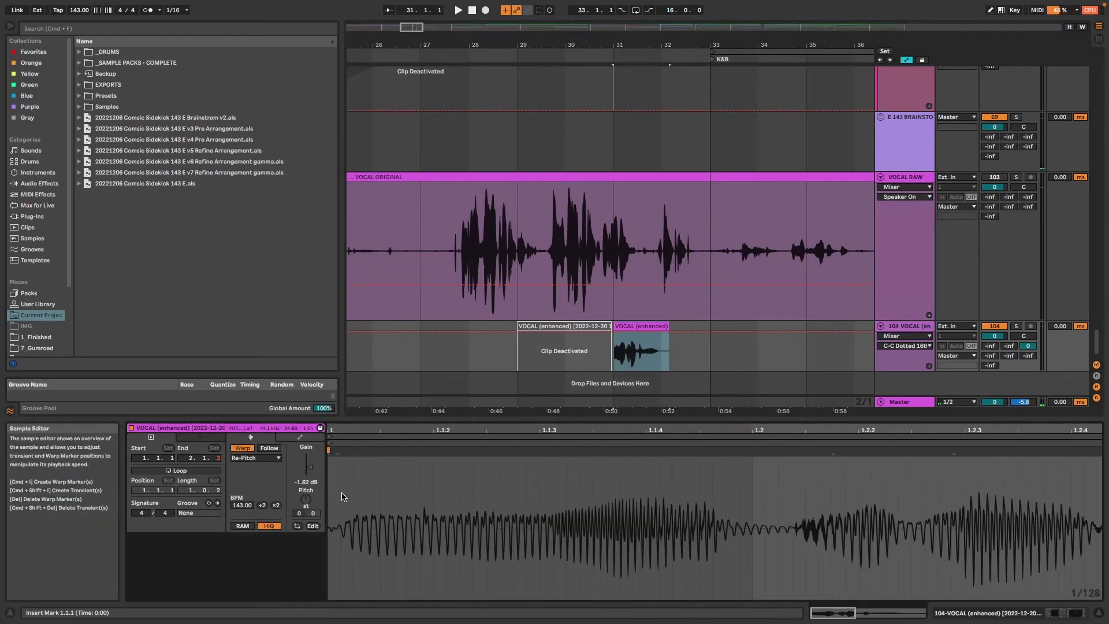
drag(242, 505, 242, 456)
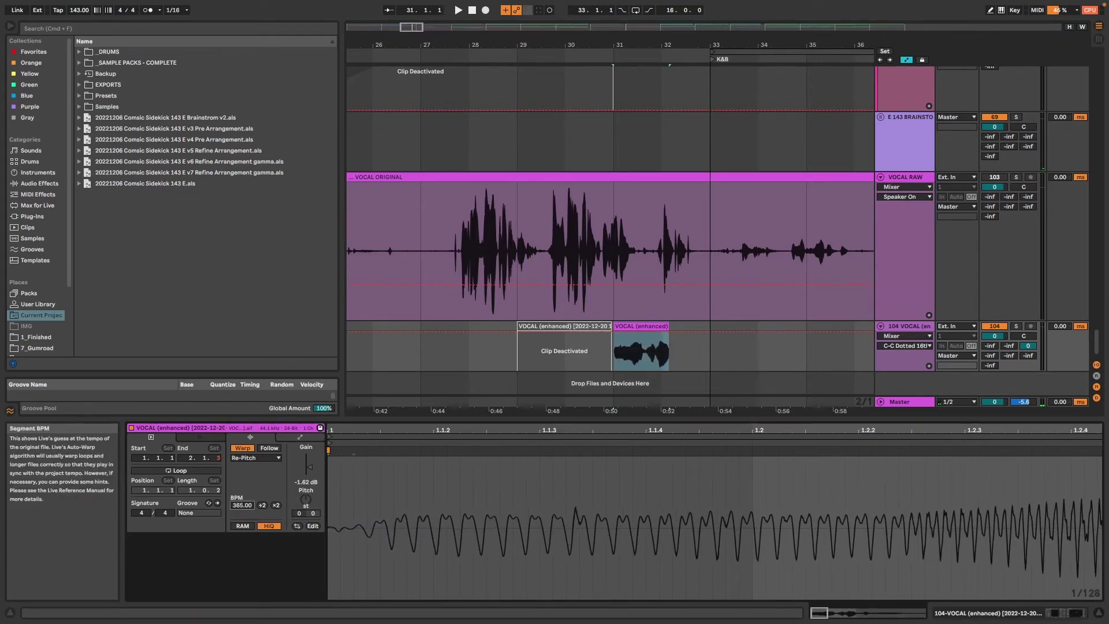
drag(669, 327, 710, 328)
key(space)
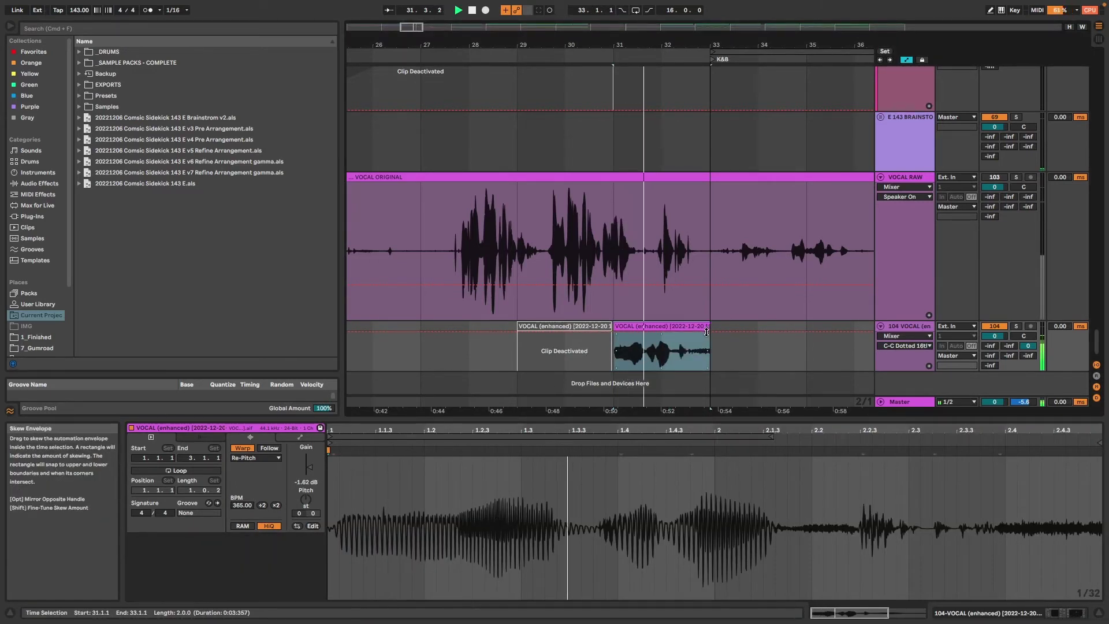
drag(242, 505, 242, 523)
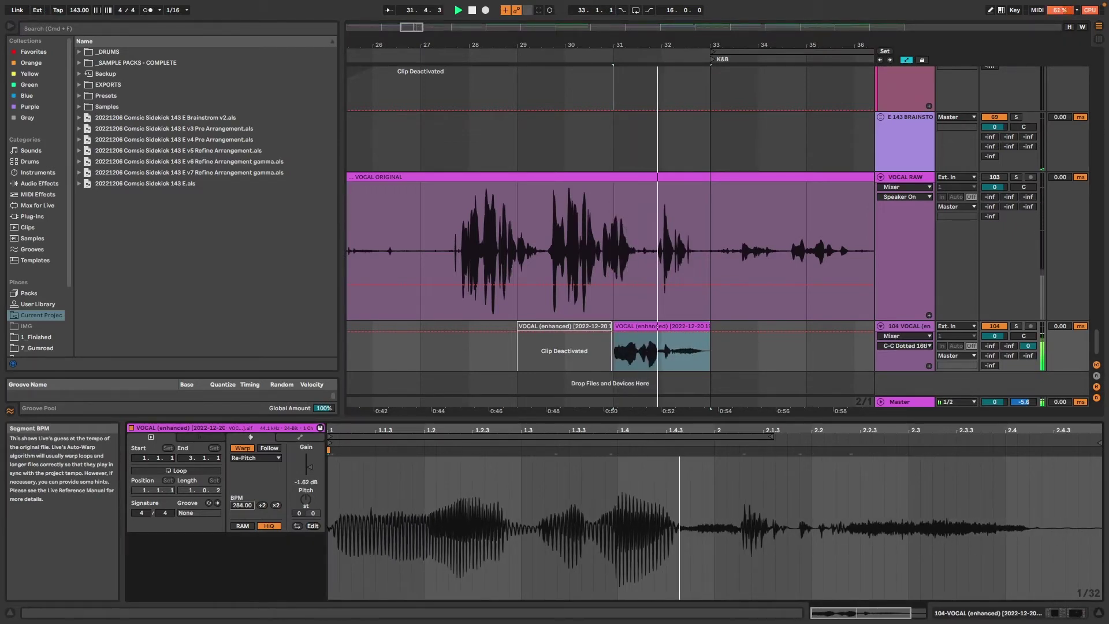
Move the reversed clip from bar 29 to bar 95 on the VOCAL RAW track.
key(minus)
key(minus)
key(minus)
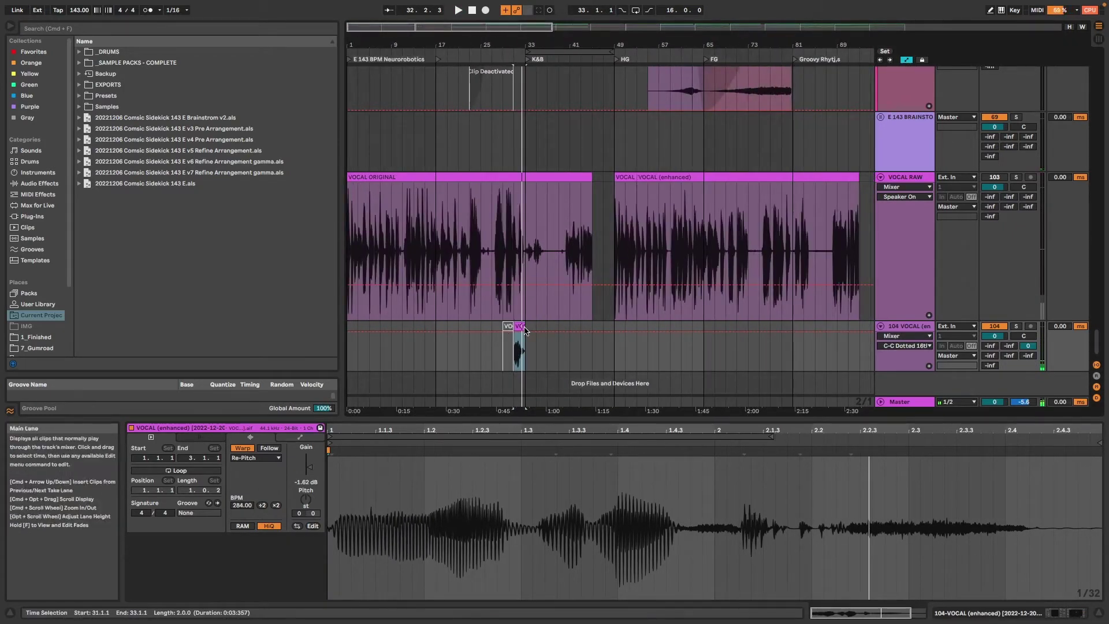
key(minus)
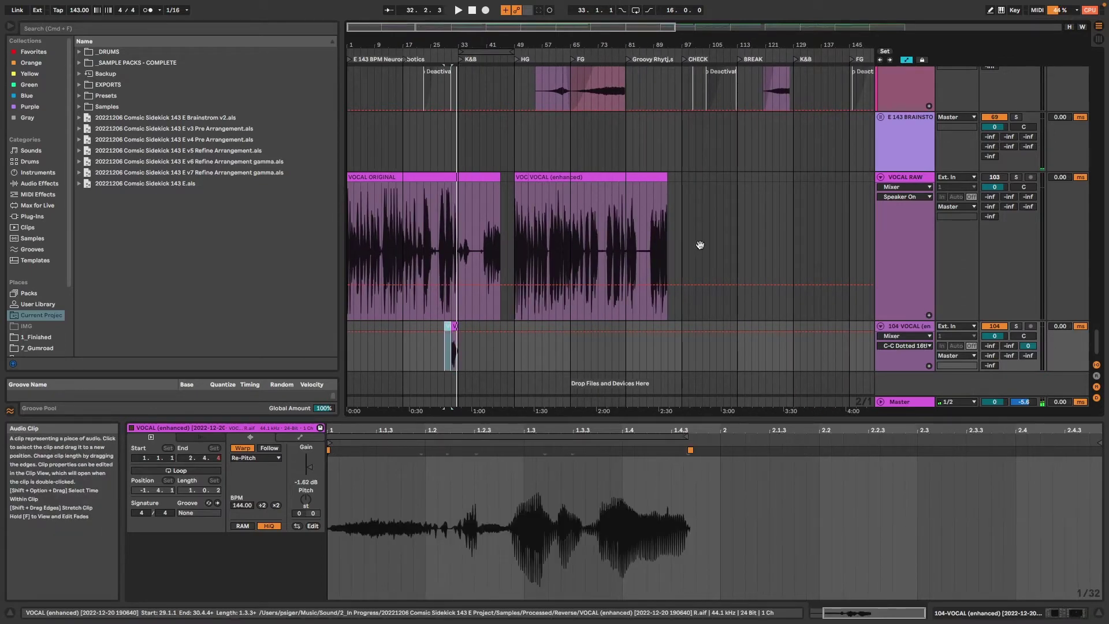
click(685, 235)
Play the forward vocal clip at bar 31 and set its segment BPM to 181.
click(448, 341)
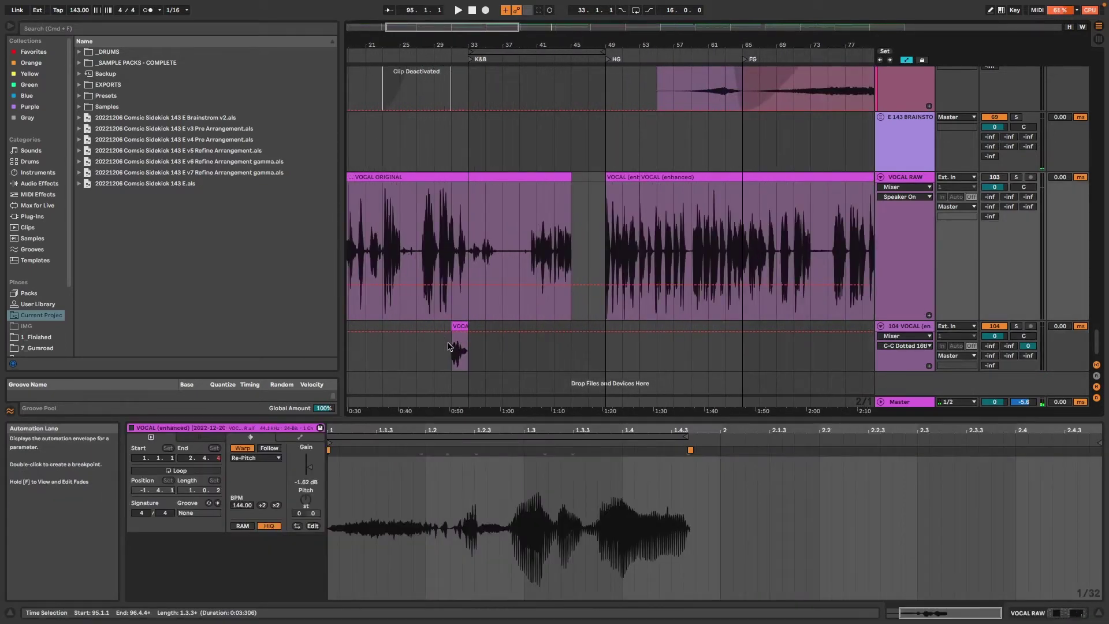
key(z)
key(space)
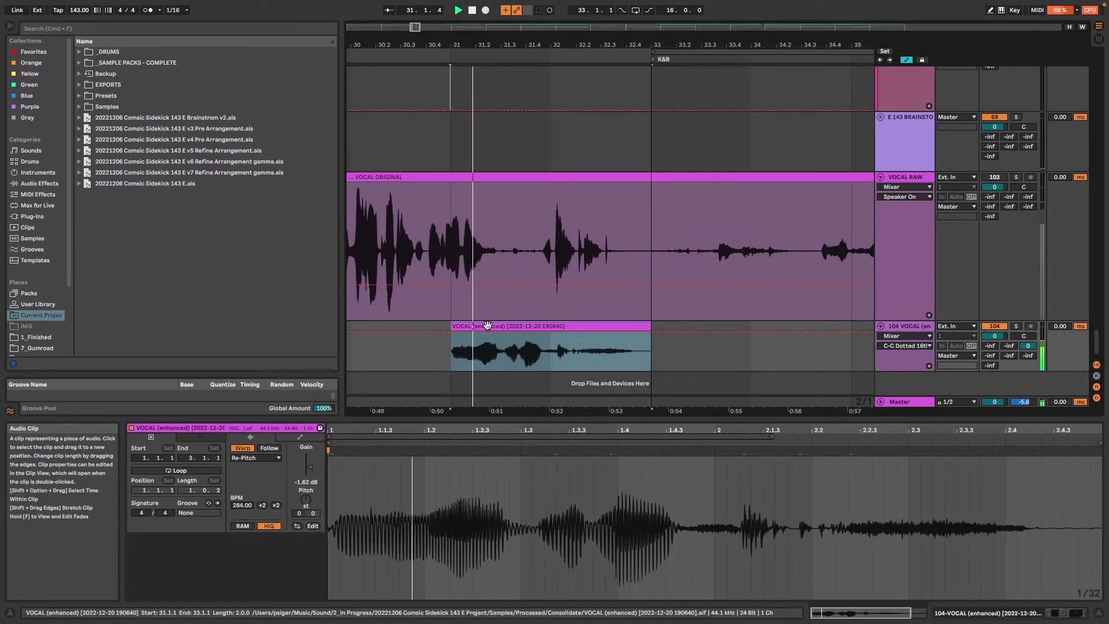
drag(238, 507, 238, 541)
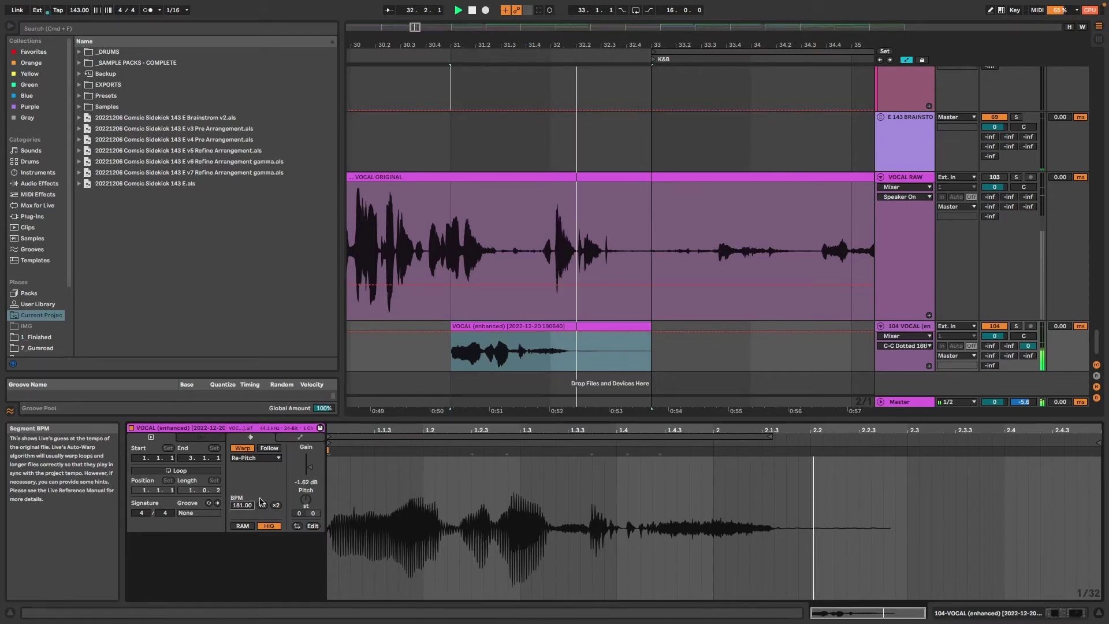
Split the vocal clip at 31.3.4 on a fixed 1/16 grid, and again off the grid at about 31.2.2.
right_click(532, 348)
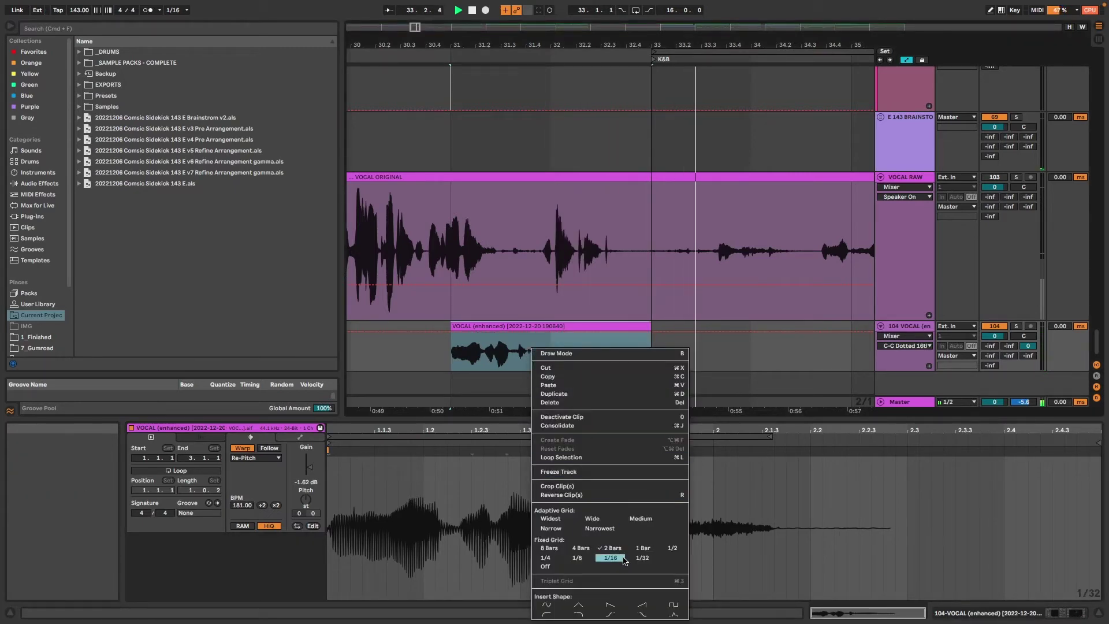
click(610, 557)
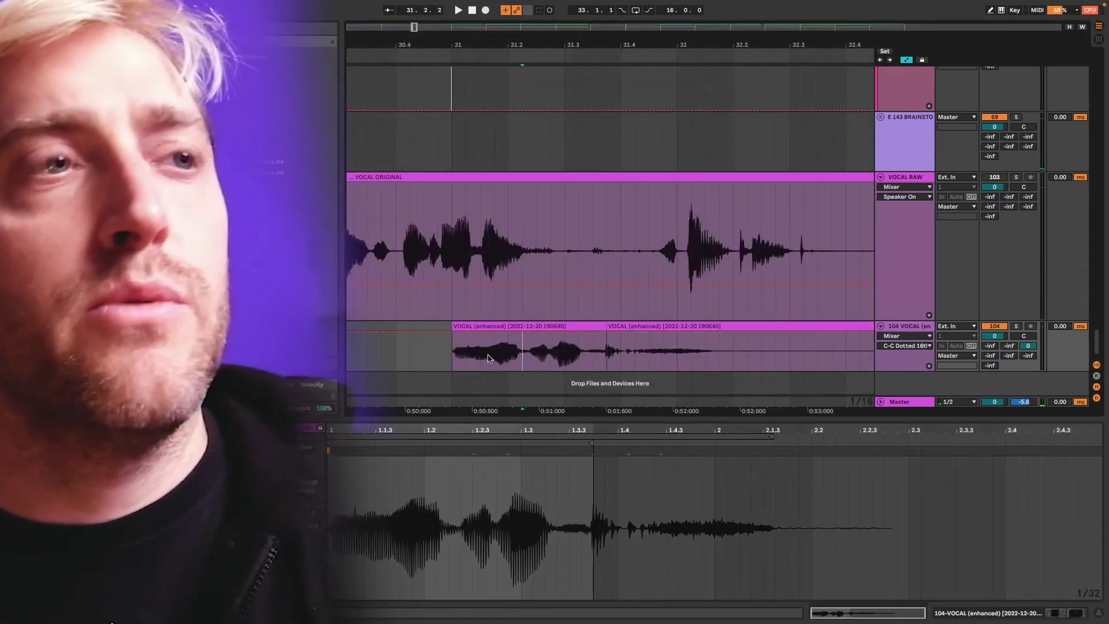
scroll(592, 355, up, 5)
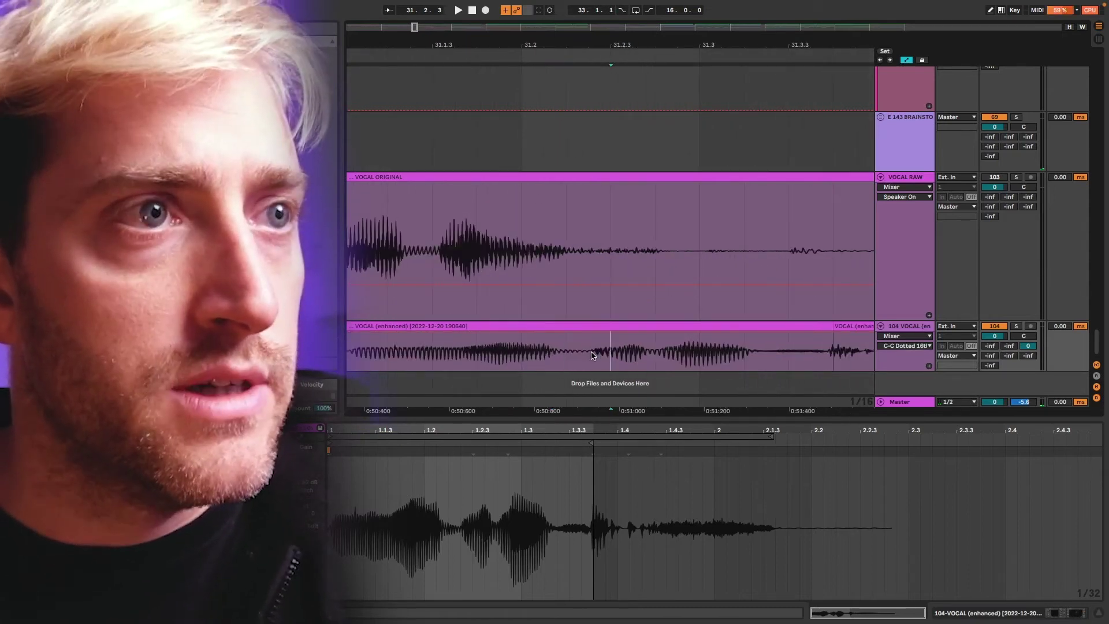
key(ctrl+4)
key(ctrl+e)
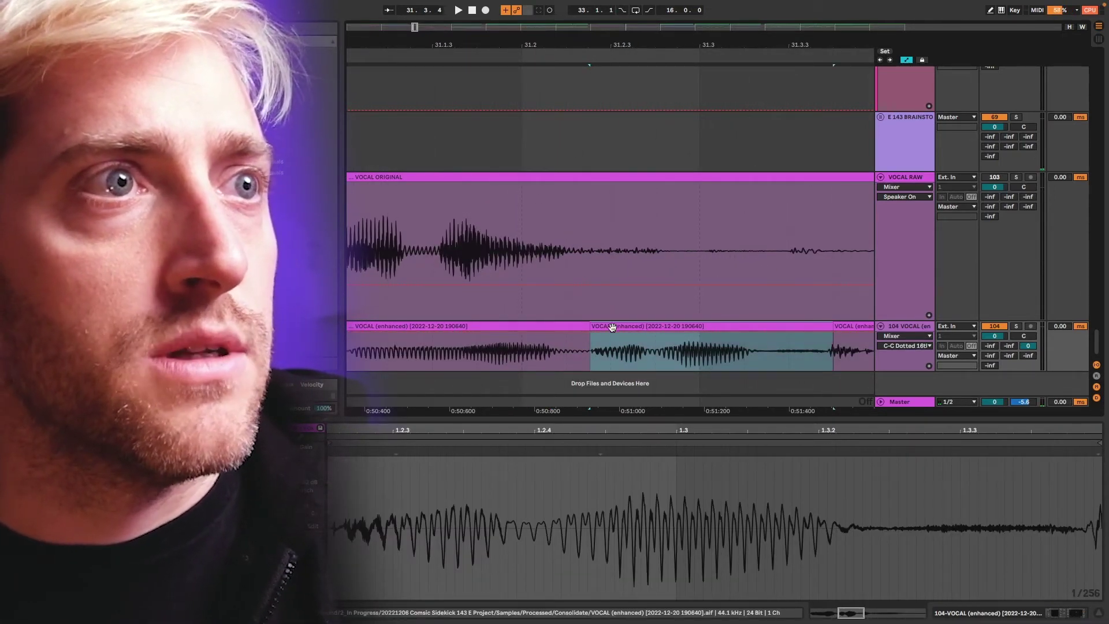
drag(613, 327, 636, 333)
scroll(617, 353, down, 3)
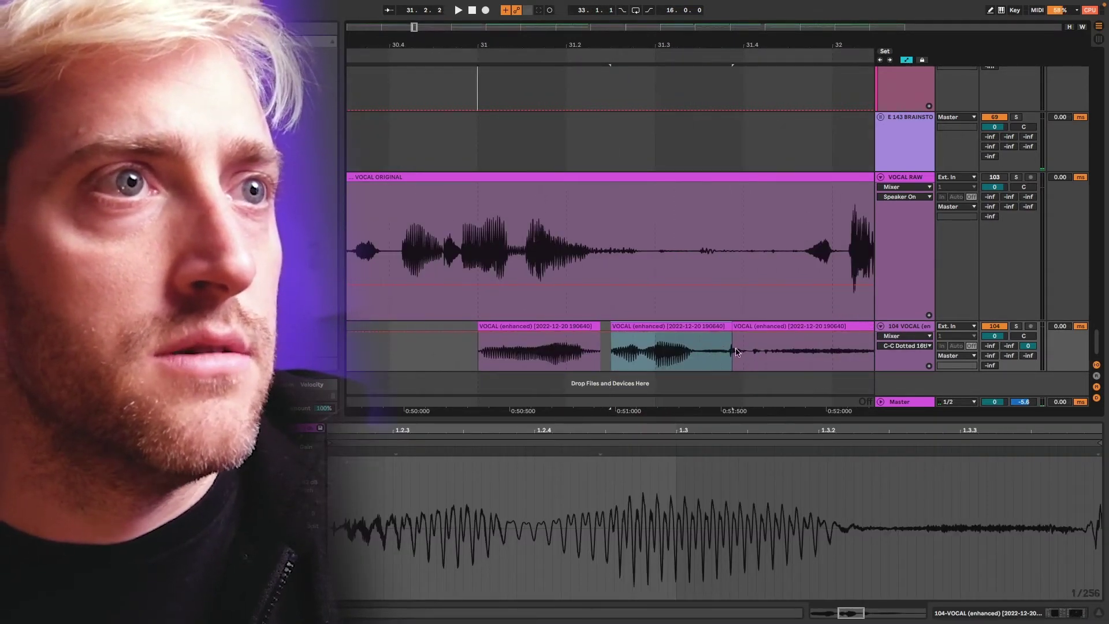
scroll(736, 351, right, 3)
drag(614, 325, 604, 325)
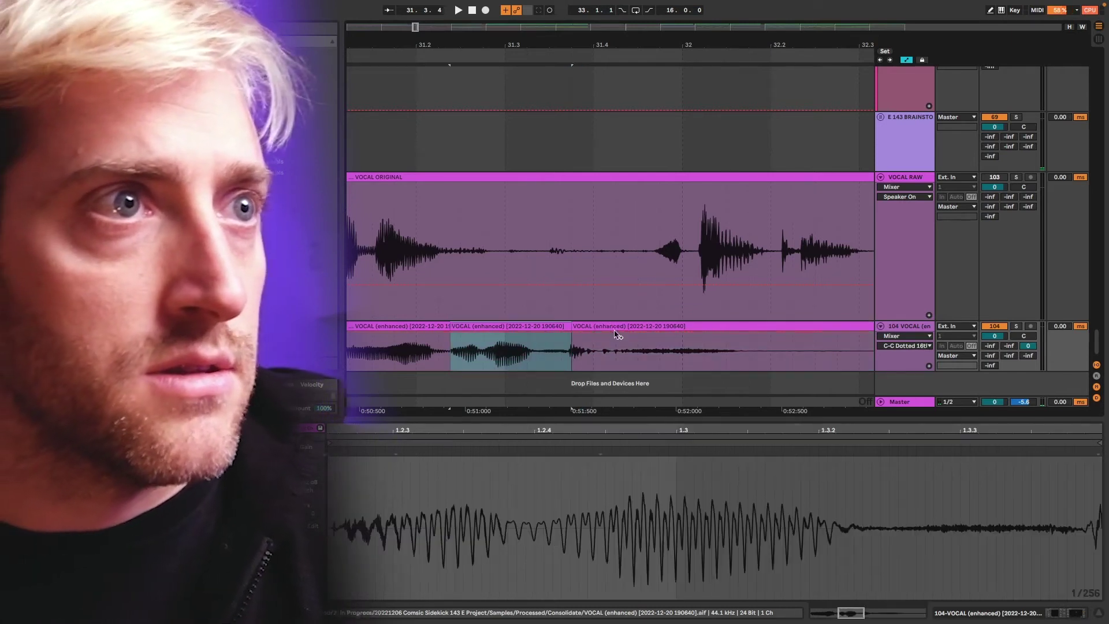
Split the vocal off the grid just before the last word at about 31.3.3, and move the final slice to 31.4.
scroll(565, 349, up, 5)
click(555, 358)
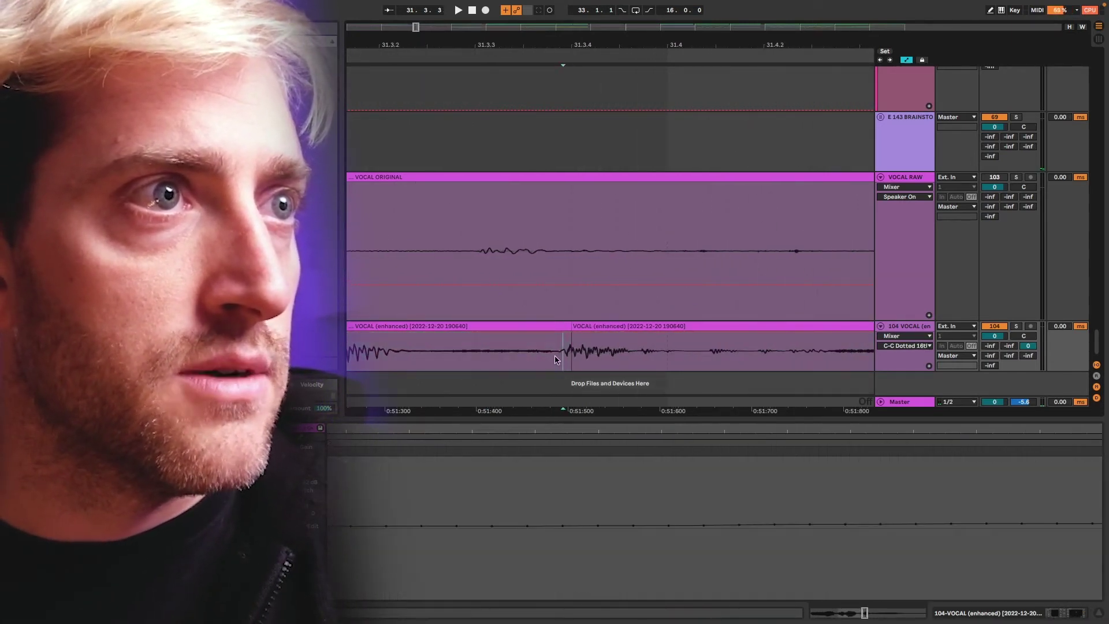
scroll(560, 357, down, 3)
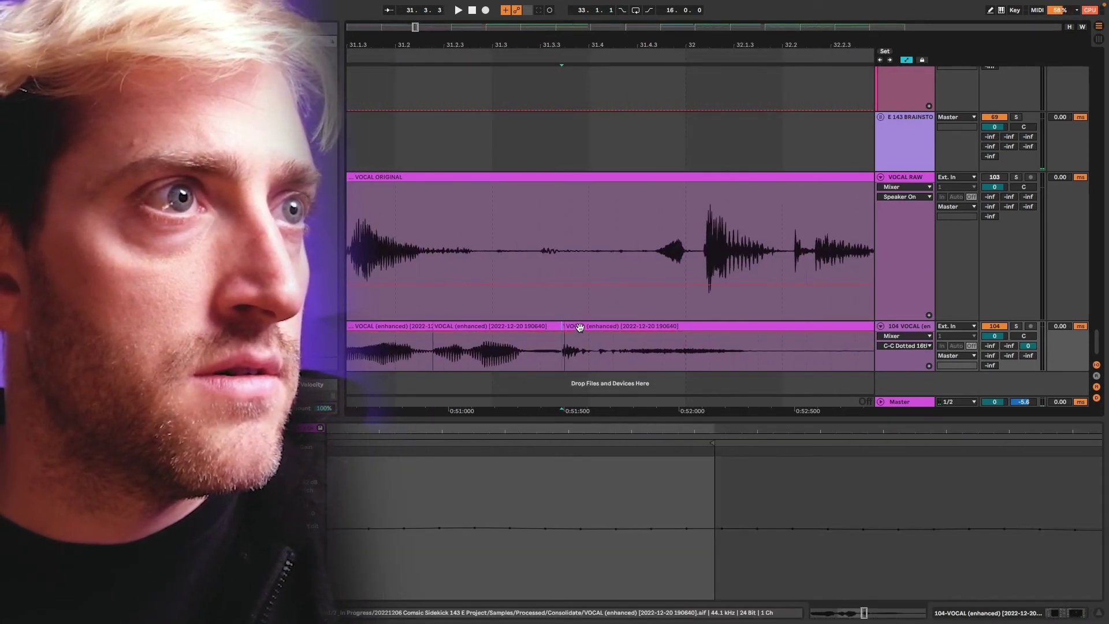
drag(580, 327, 597, 329)
Move the middle vocal slice to start at 31.2.3.
scroll(454, 327, up, 2)
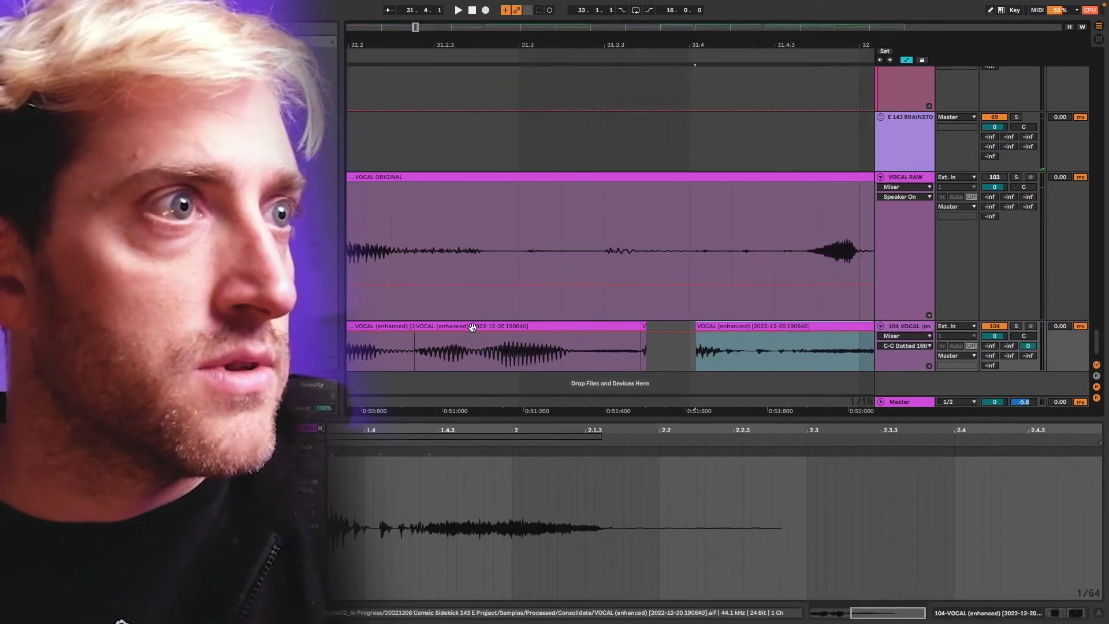
click(471, 326)
drag(471, 325, 490, 326)
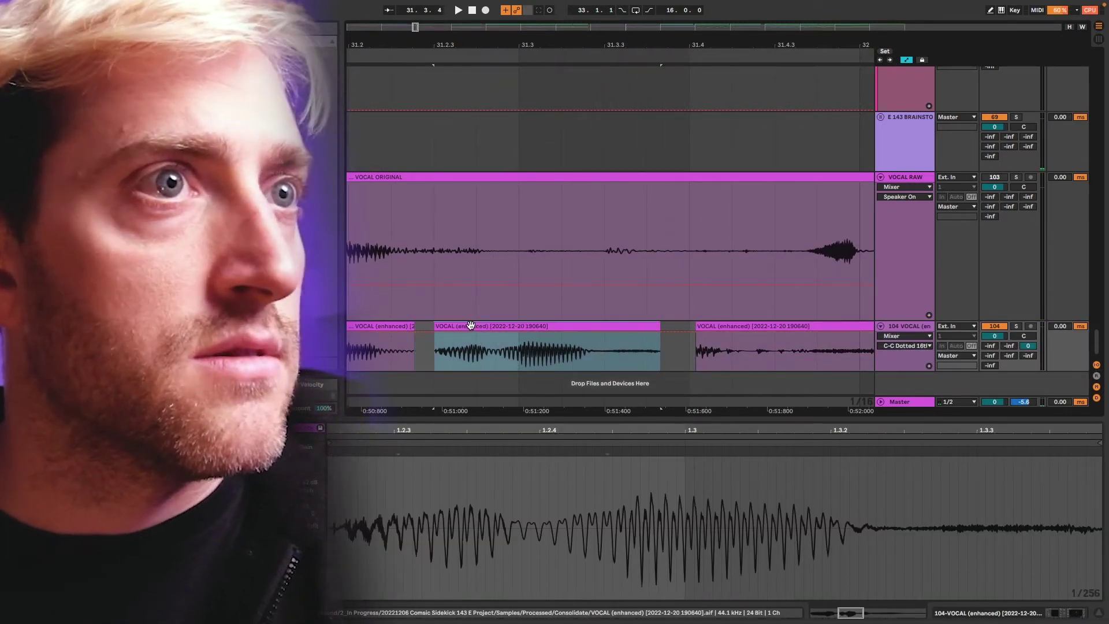
Play the three vocal slices from bar 31 to check their timing.
click(737, 327)
scroll(681, 327, down, 2)
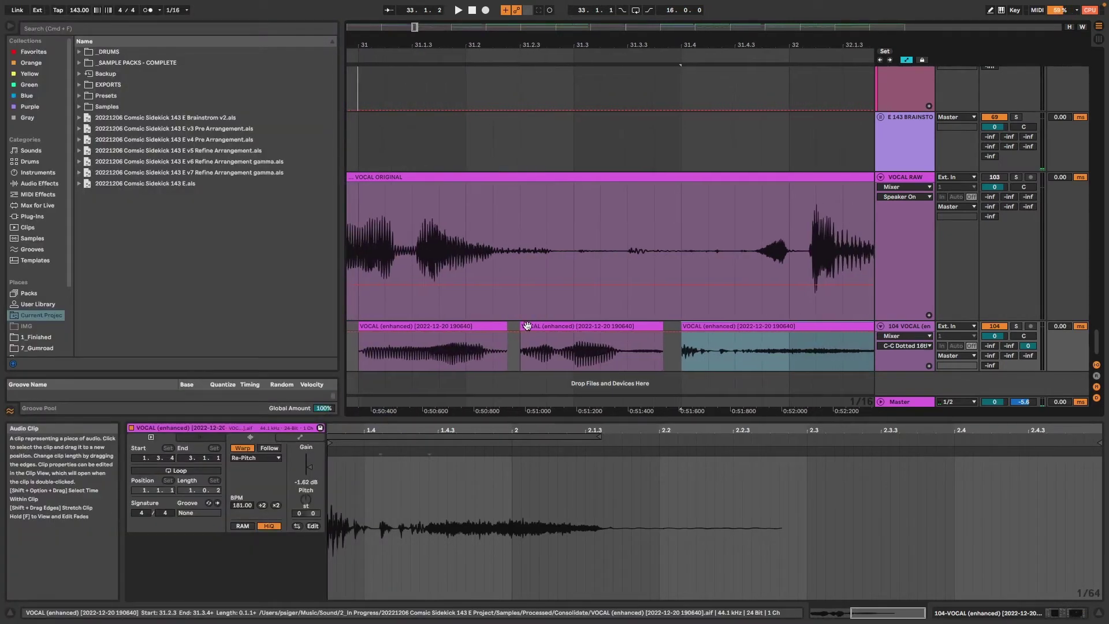
click(497, 327)
key(space)
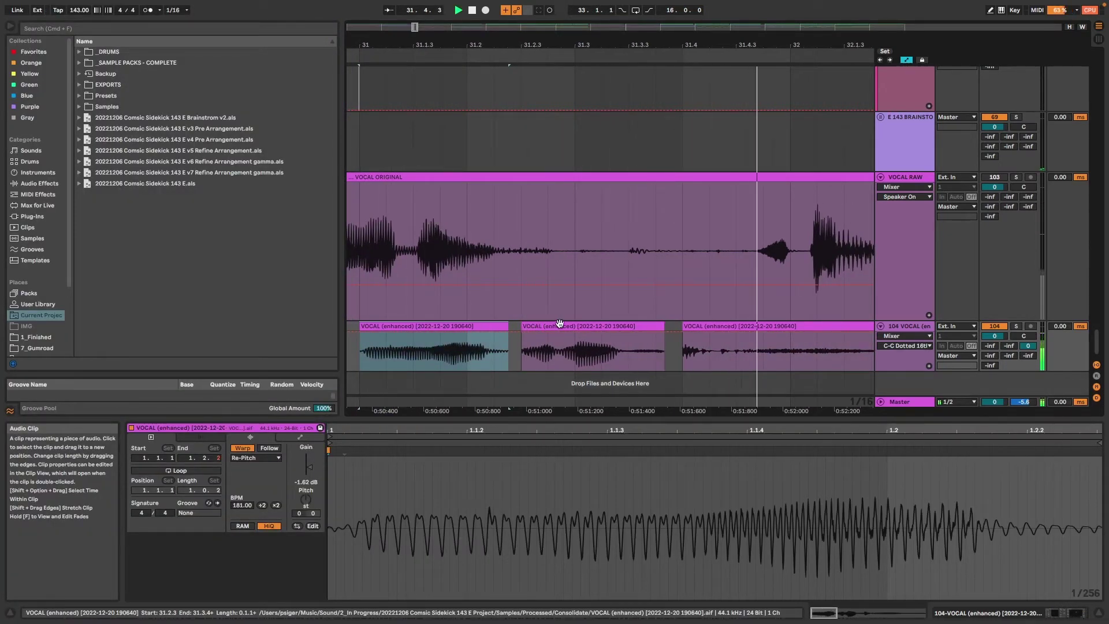
key(space)
Move the last vocal slice to start at 31.3.4 and play the phrase from bar 31.
click(698, 327)
drag(686, 332, 658, 332)
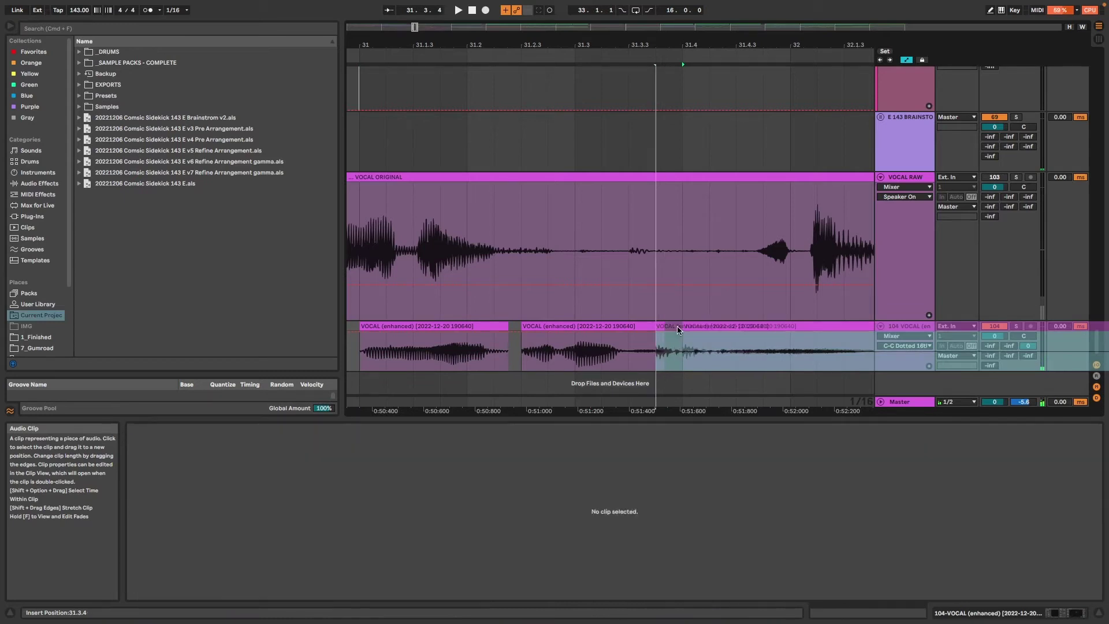
click(488, 334)
key(space)
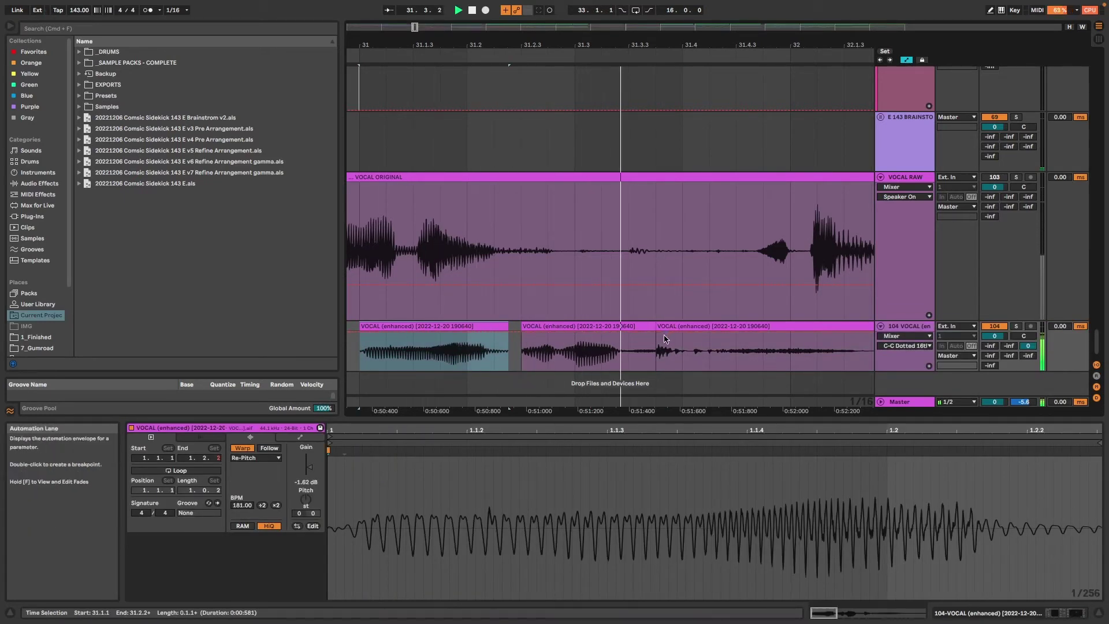
Move the three vocal slices together so the phrase starts at bar 32, and play the arrangement from 29.2.4.
scroll(597, 339, down, 3)
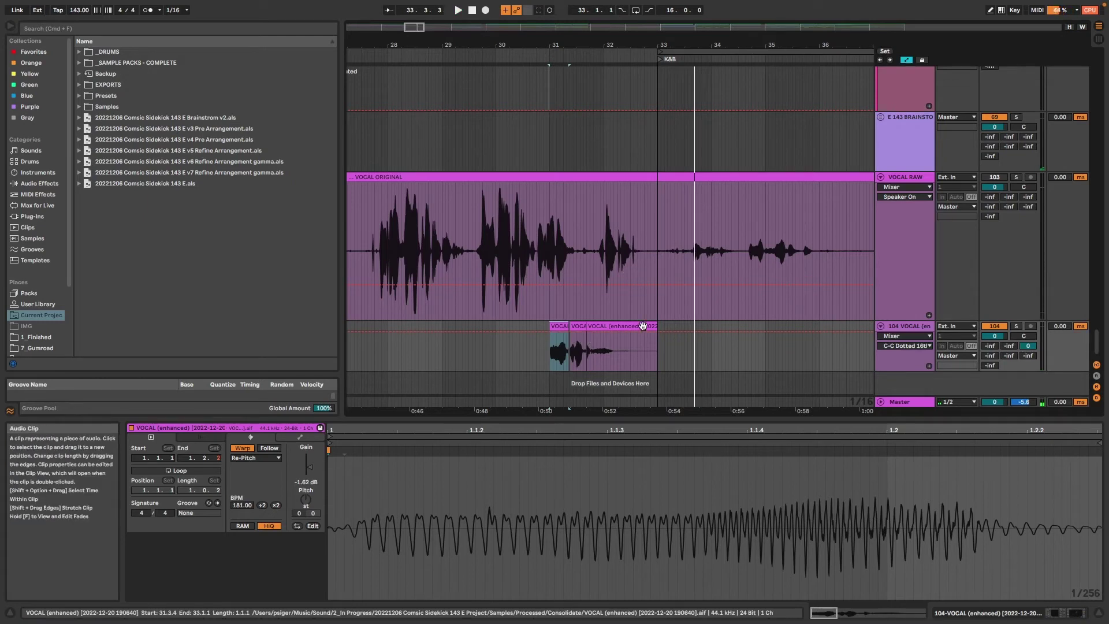
click(465, 347)
drag(557, 344, 611, 344)
key(space)
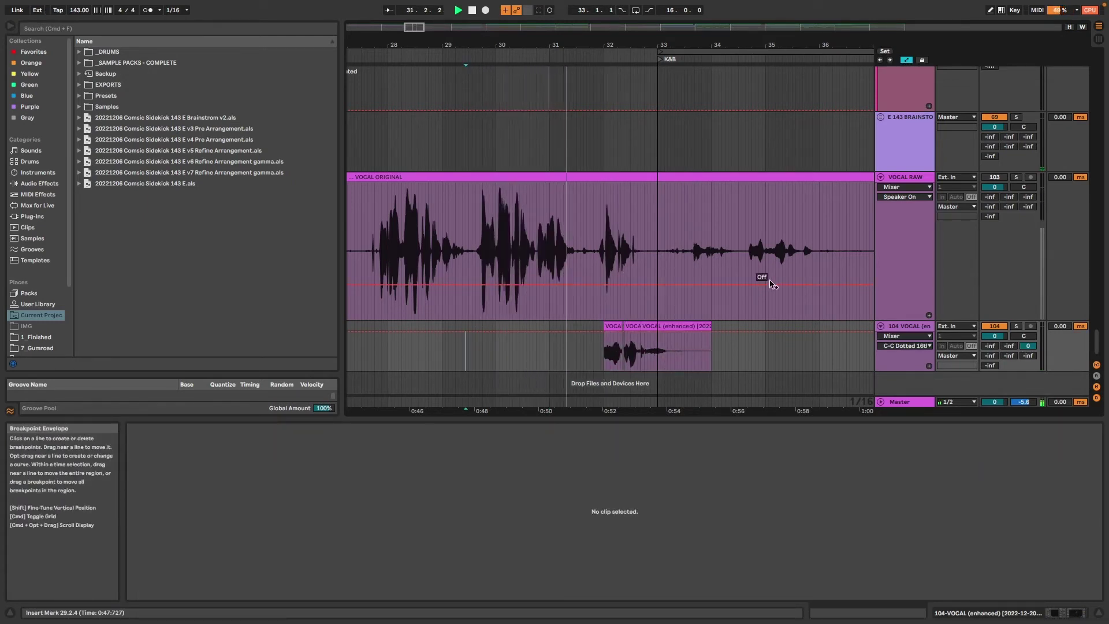
scroll(631, 292, down, 3)
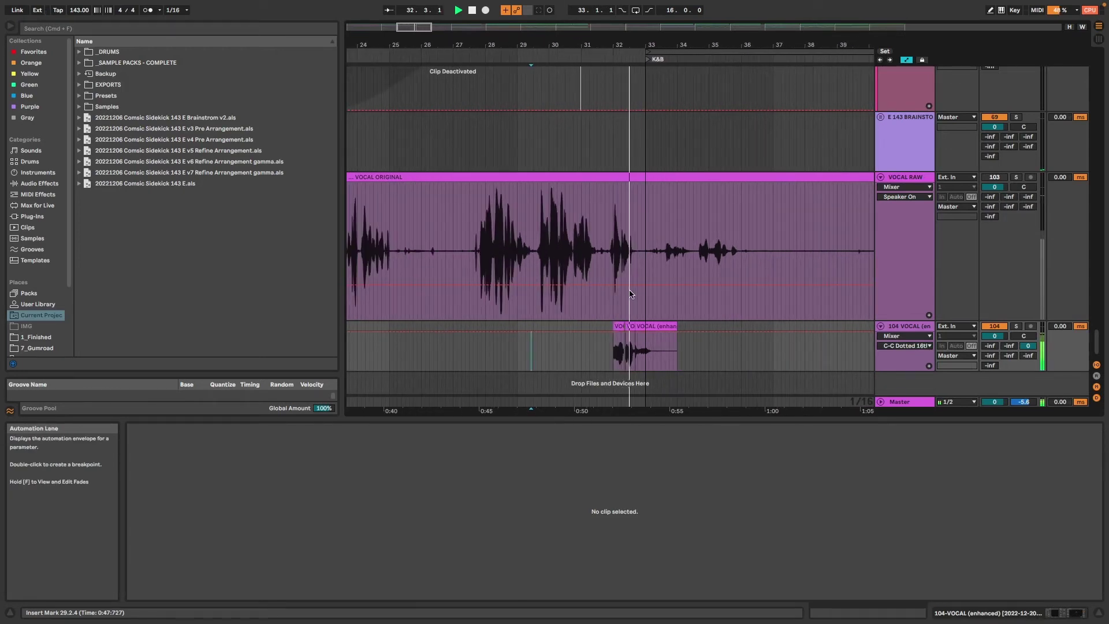
Trim the end of the last vocal slice back to bar 33.
scroll(619, 335, up, 6)
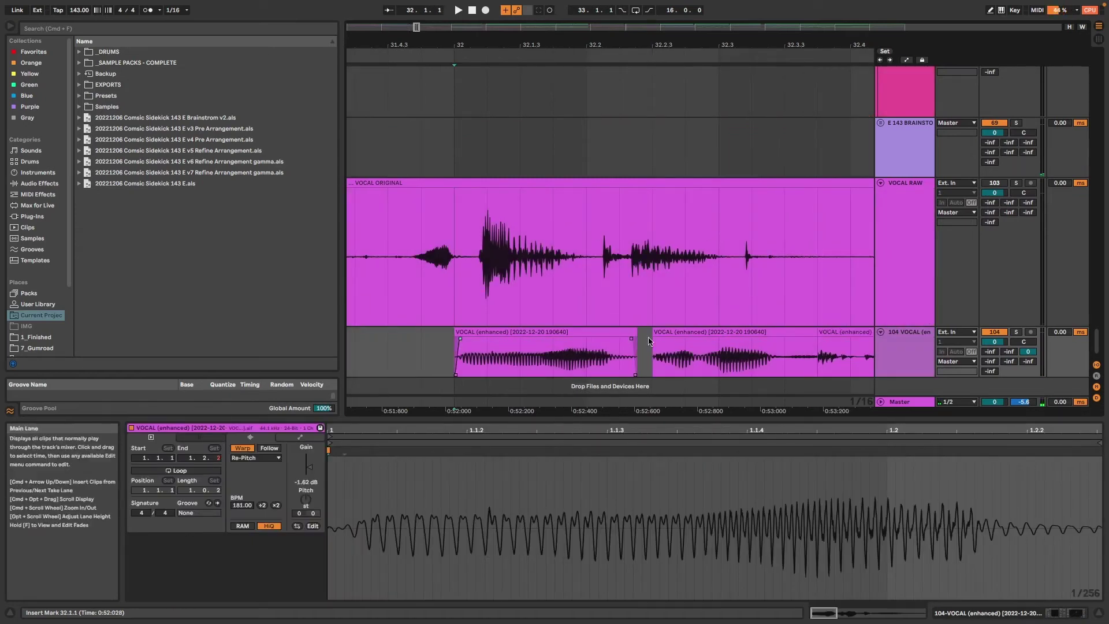
scroll(775, 339, up, 5)
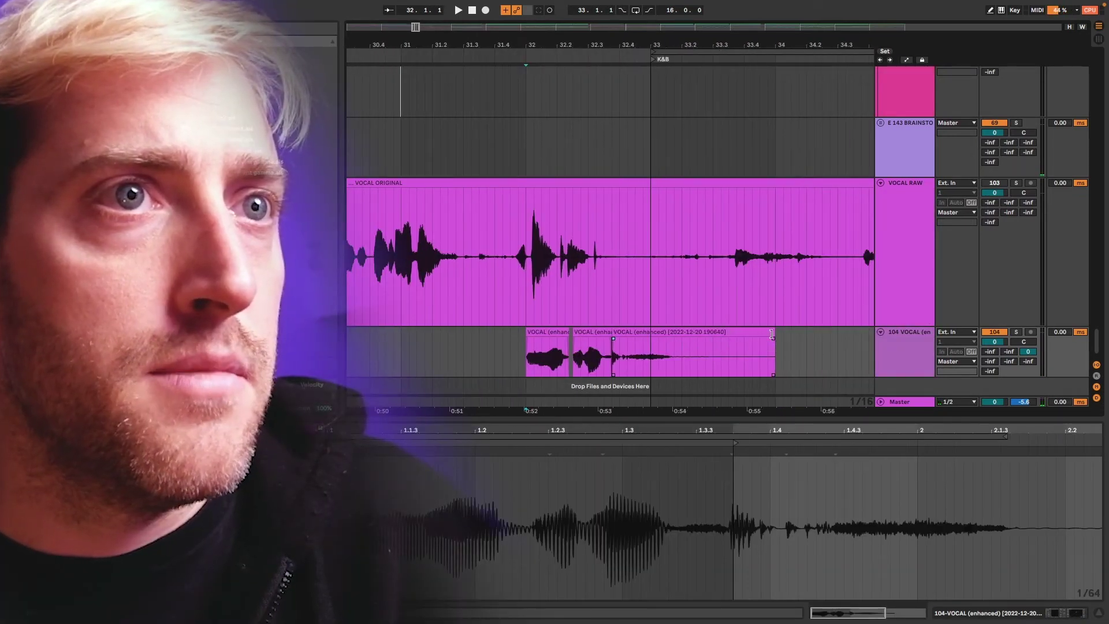
drag(774, 346, 647, 338)
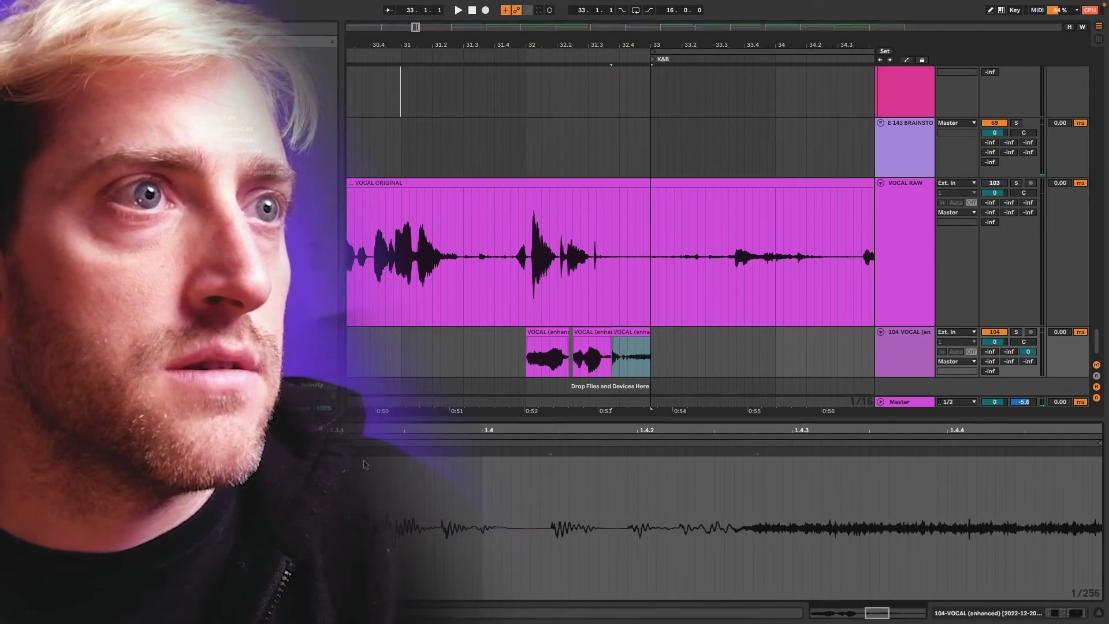
Set 1.1.1 at the start of the last vocal slice, set its segment BPM to 118, and play from 31.3.1.
scroll(389, 443, left, 2)
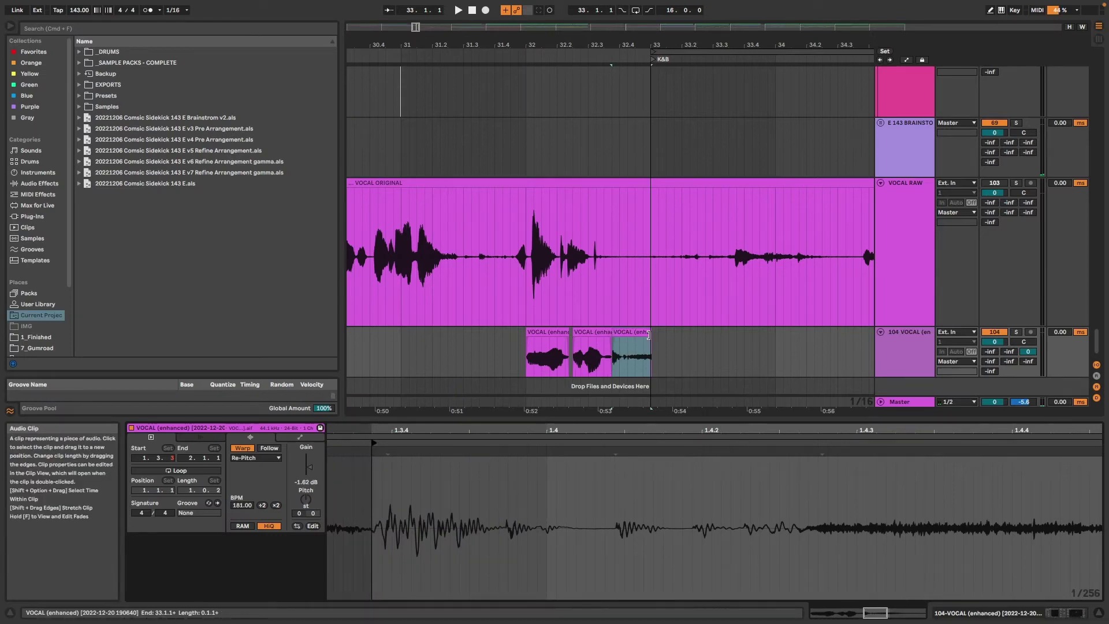
right_click(371, 473)
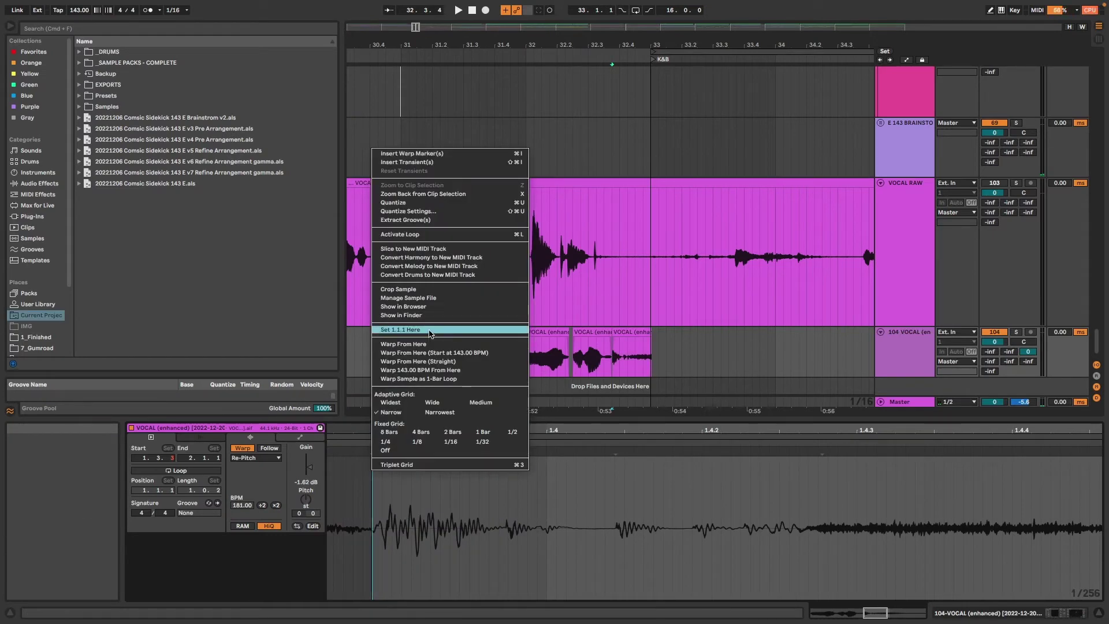
click(430, 332)
drag(241, 505, 242, 532)
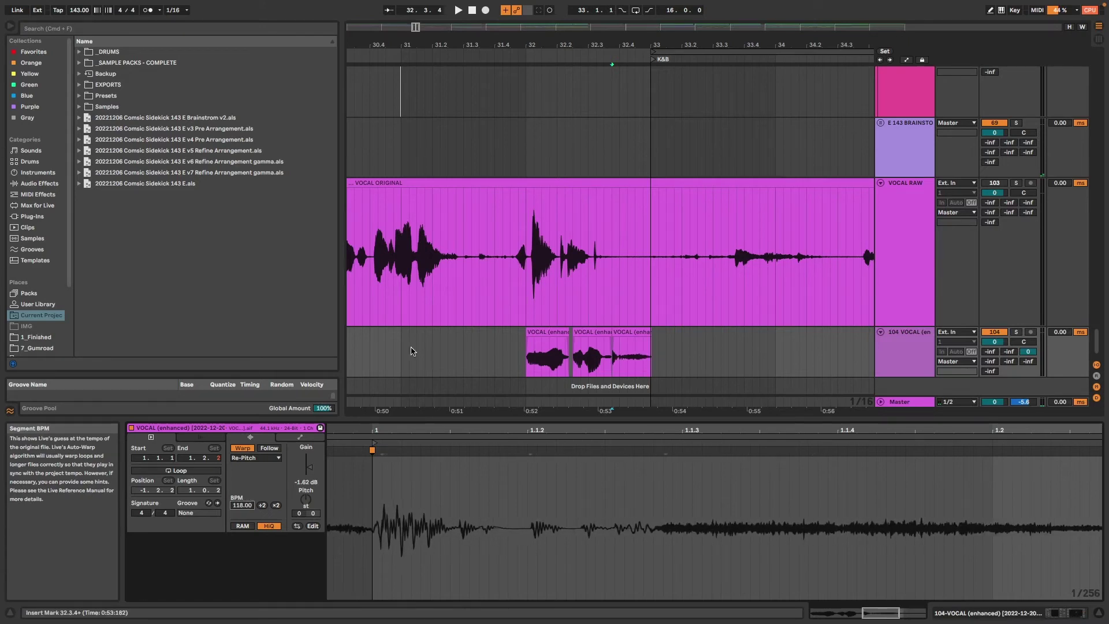
click(463, 346)
key(space)
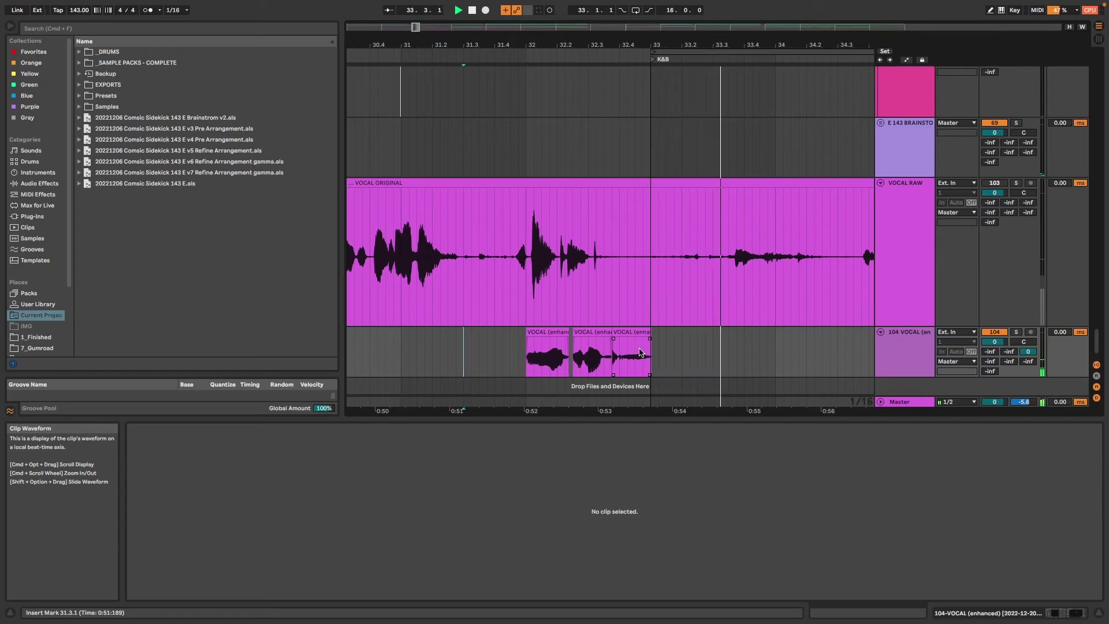
Restore the last vocal slice's segment BPM to 181 and extend its end to 33.2.2.
drag(649, 354, 724, 354)
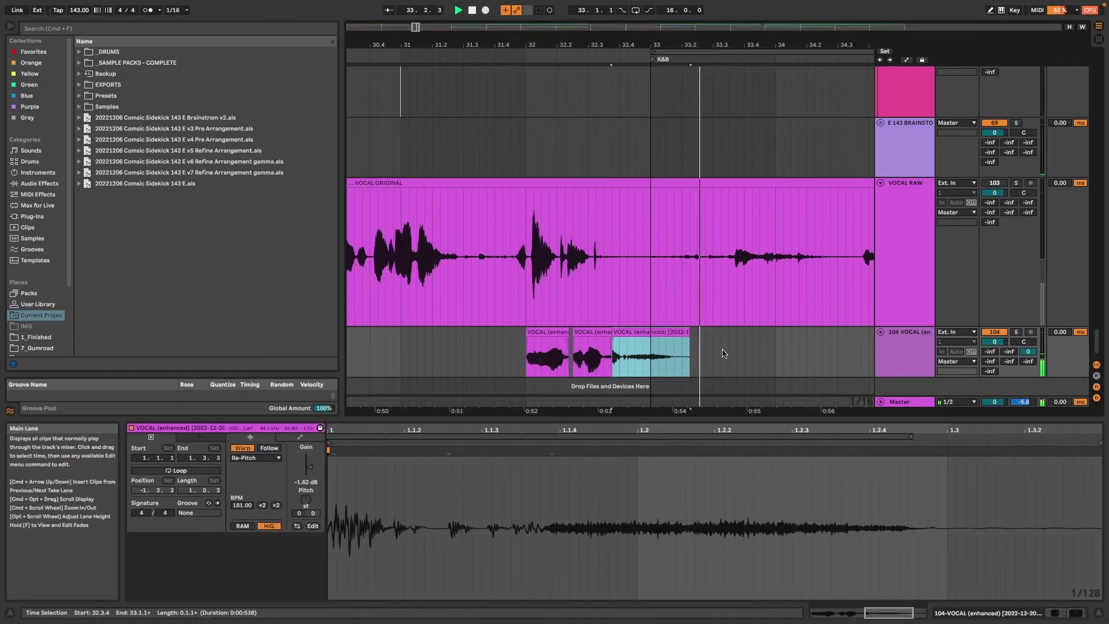
scroll(629, 346, down, 3)
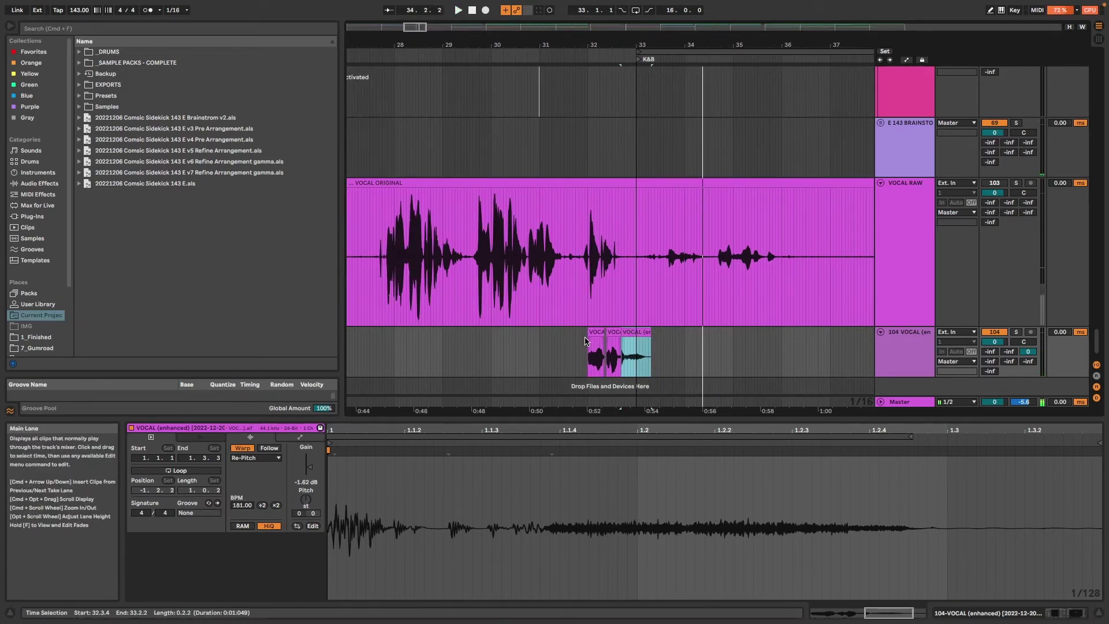
Set the arrangement to a fixed 1/8 grid and move all three vocal slices together to start at 31.3.1.
right_click(564, 340)
click(609, 469)
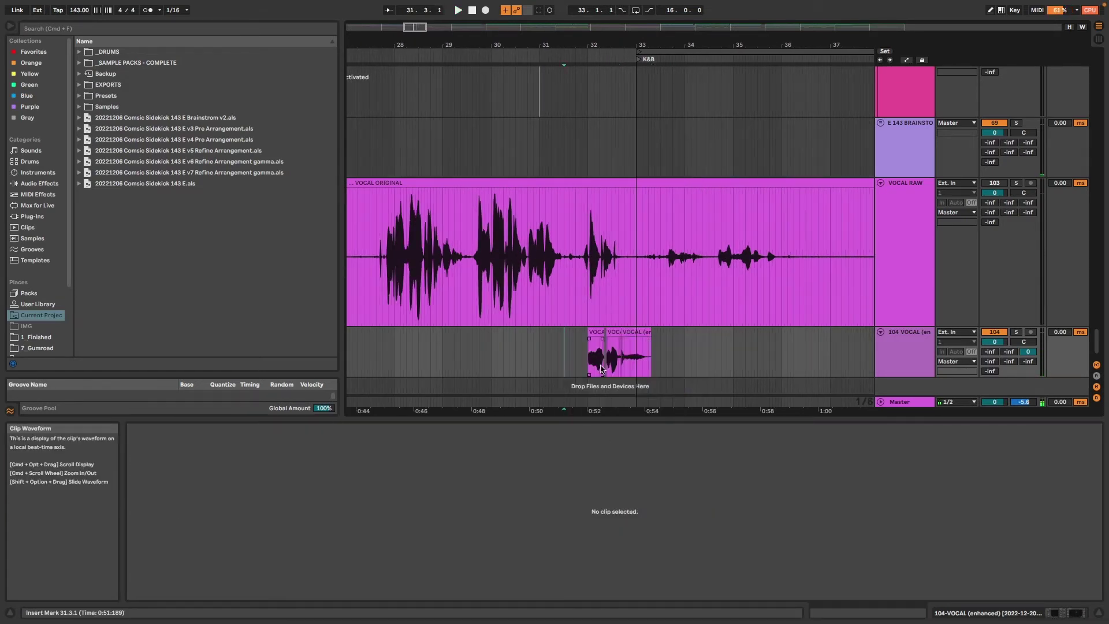
scroll(583, 349, up, 3)
click(618, 332)
shift+click(705, 333)
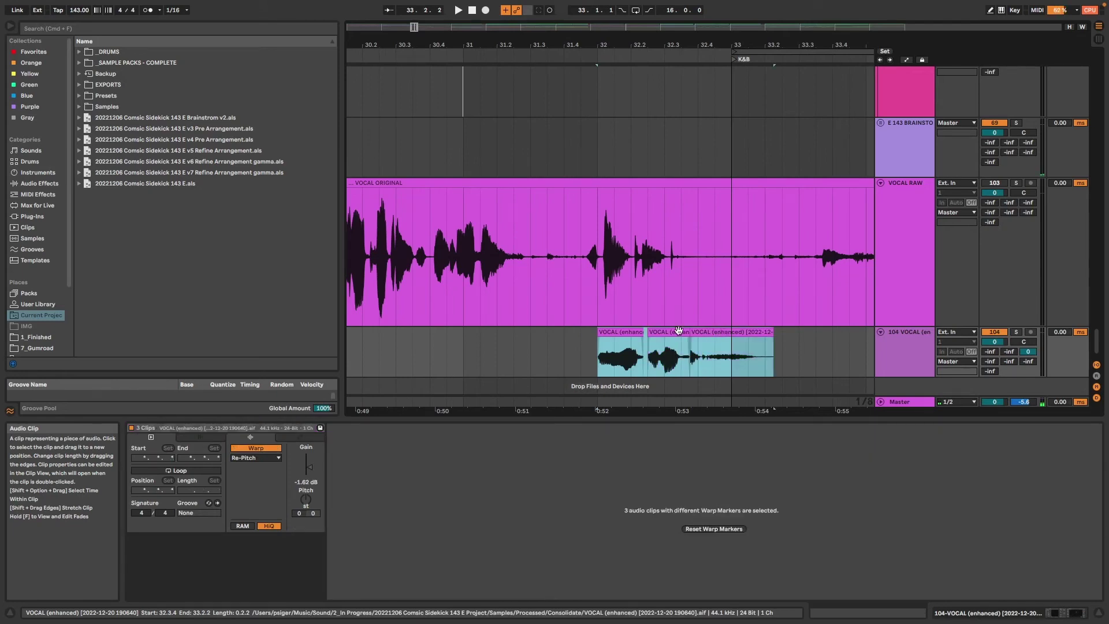
drag(600, 334, 533, 335)
Play the arrangement from 30.4.3 to hear the repositioned vocal phrase lead into the next section.
click(446, 351)
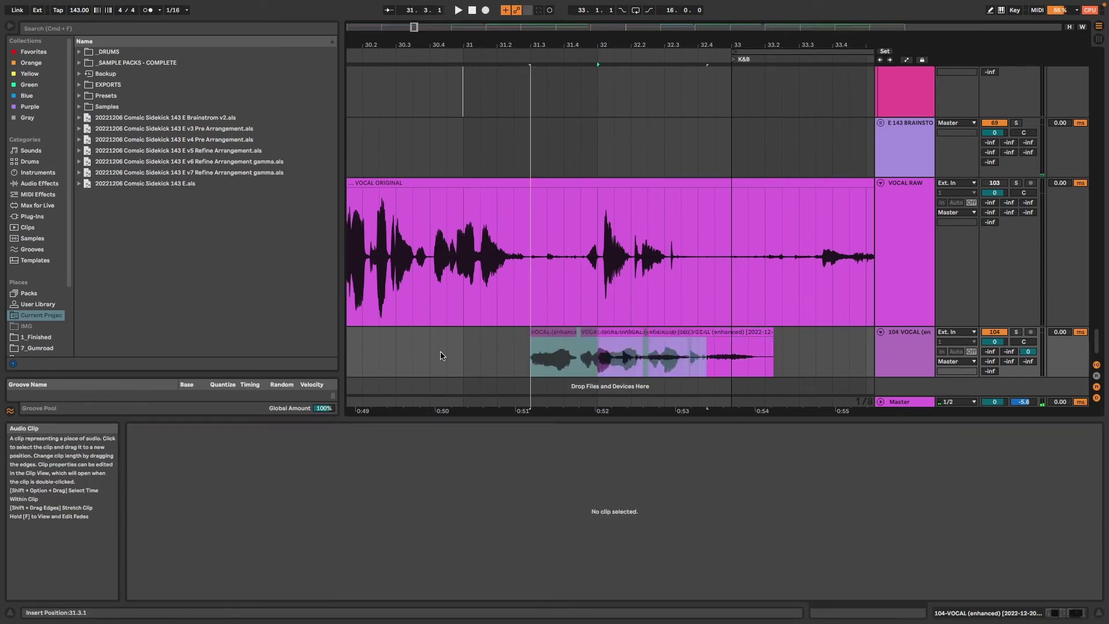
key(space)
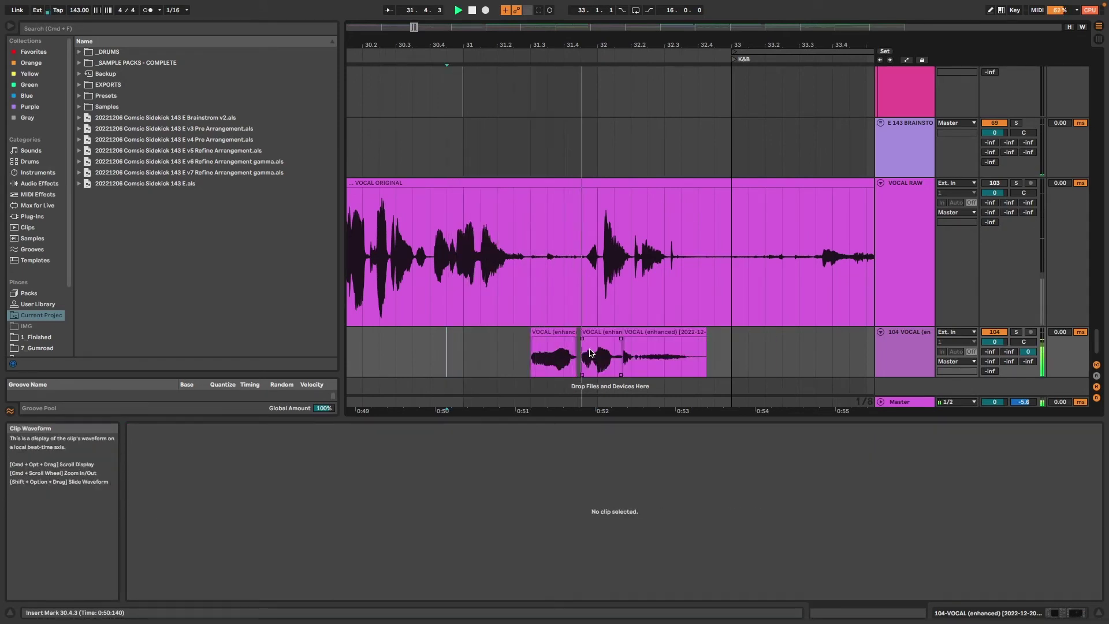
scroll(479, 350, down, 3)
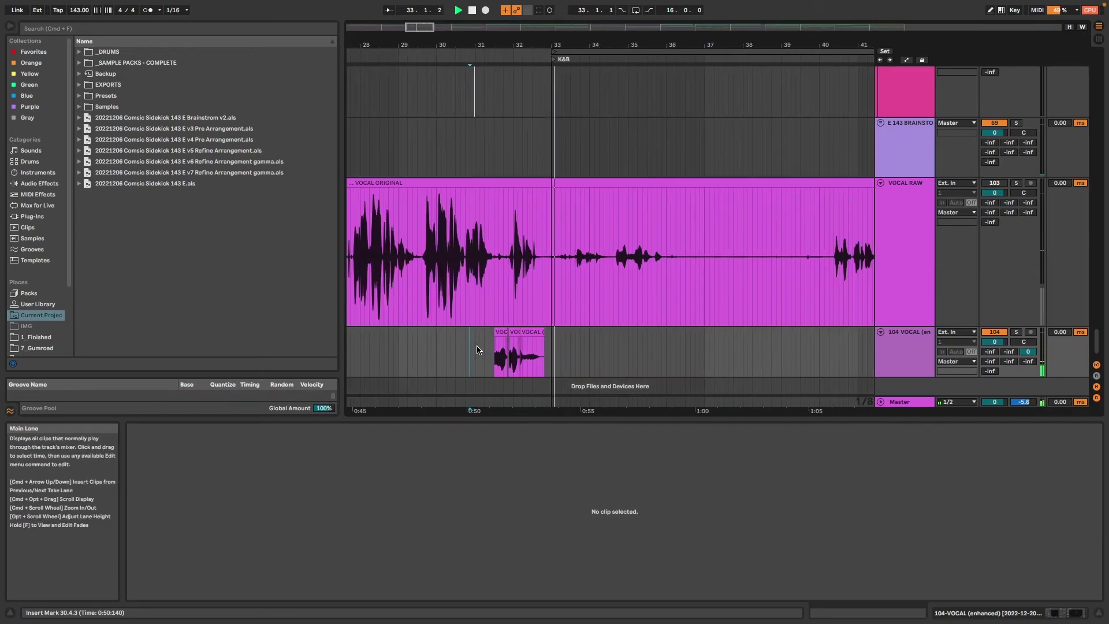